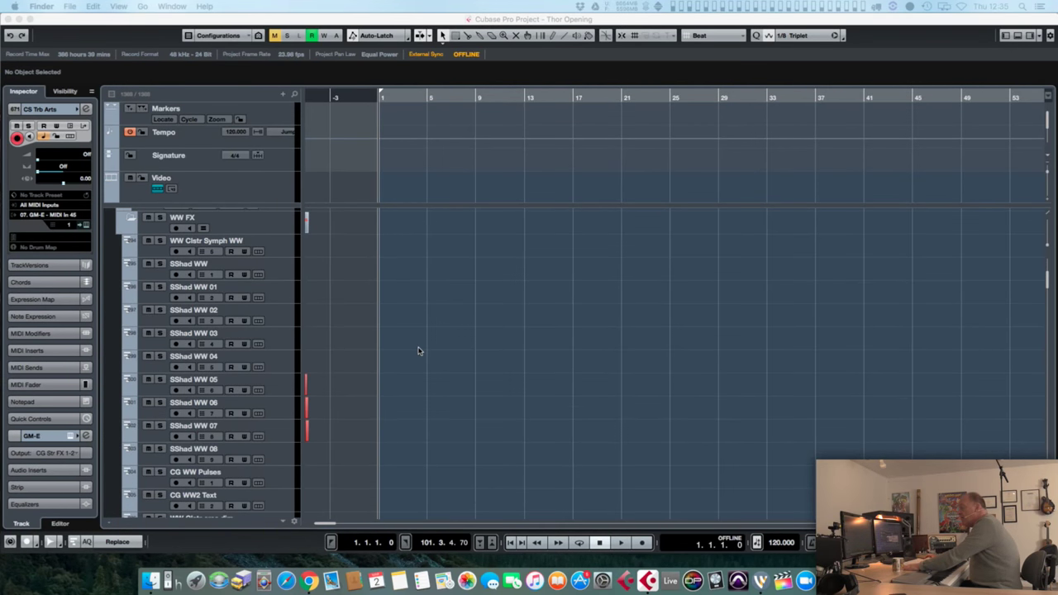
- Scroll to the Brass section and expand the Berlin Brass folder to show its BB FH Ens tracks
scroll(418, 351, "down", 10)
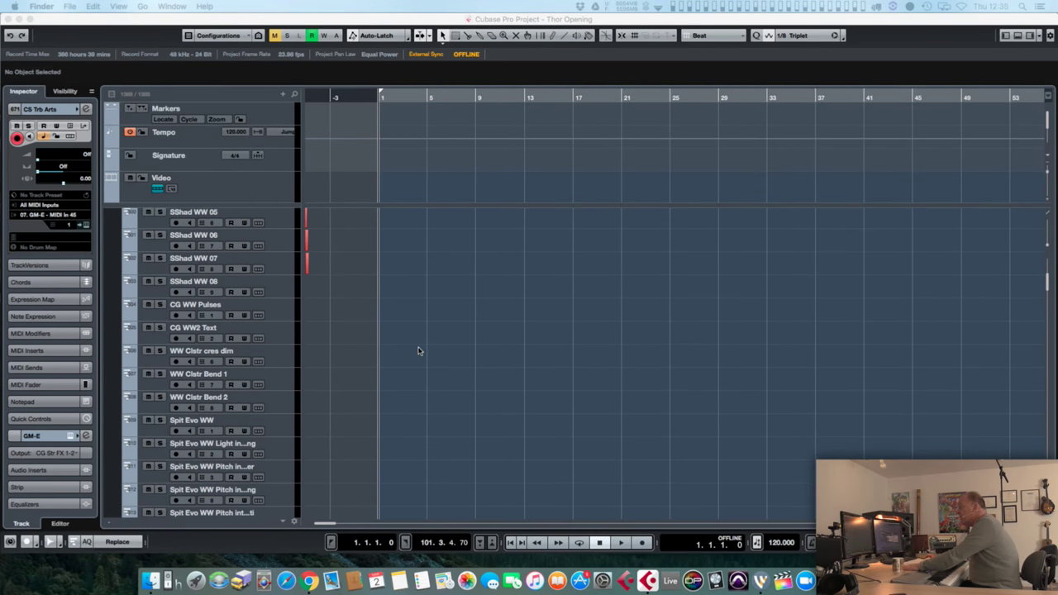
scroll(418, 351, "down", 3)
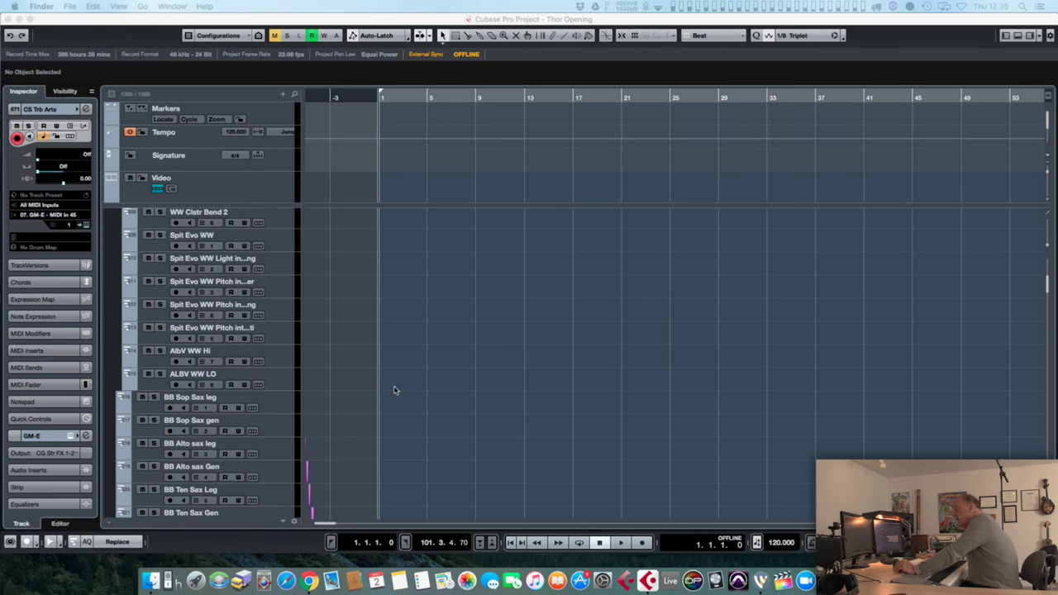
scroll(394, 390, "down", 4)
scroll(394, 390, "down", 1)
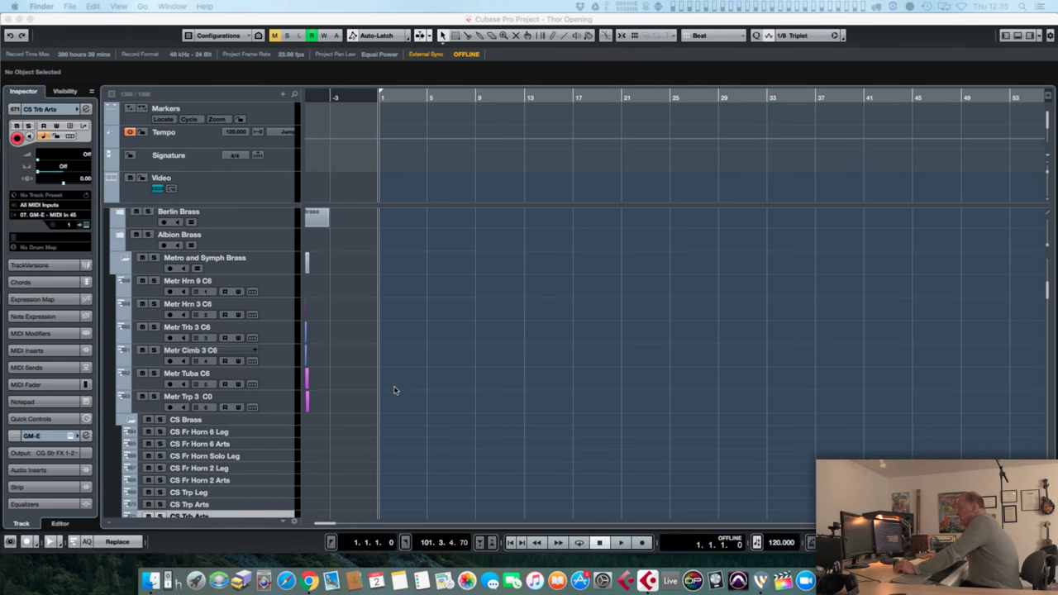
scroll(394, 391, "up", 8)
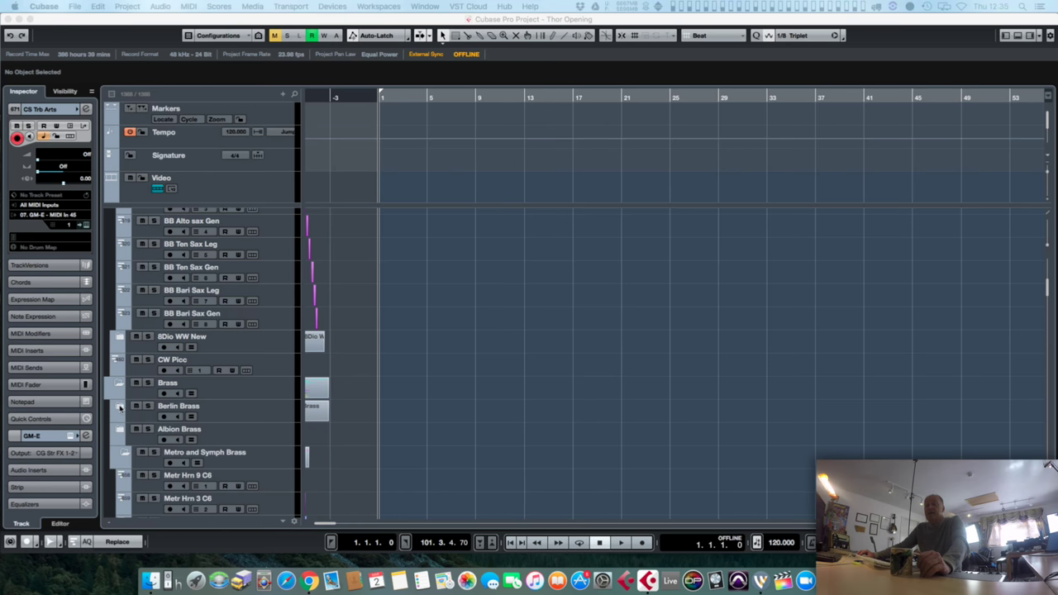
left_click(120, 408)
scroll(384, 383, "down", 7)
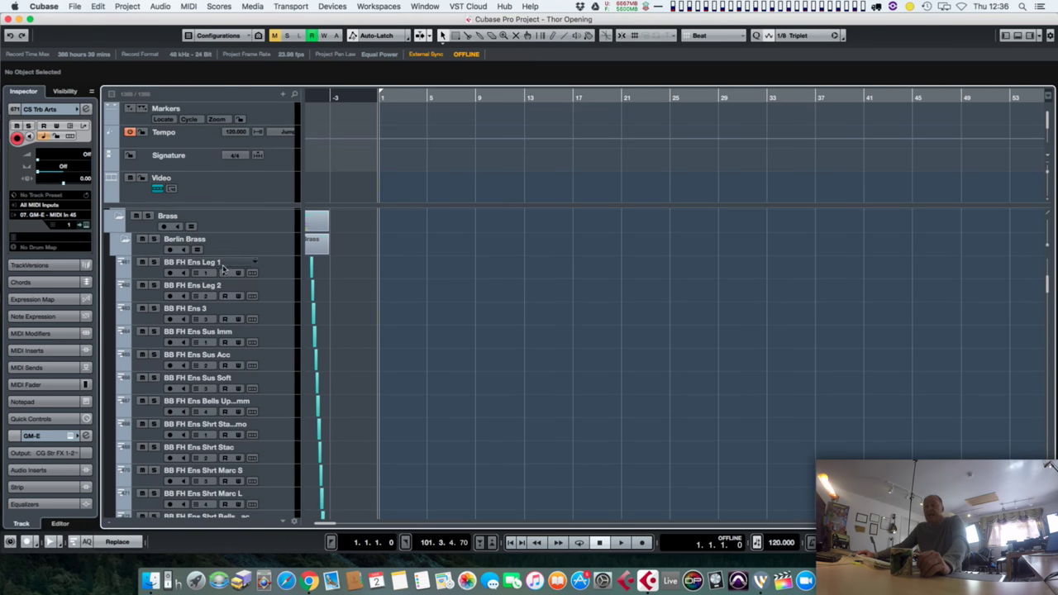
scroll(262, 308, "down", 1)
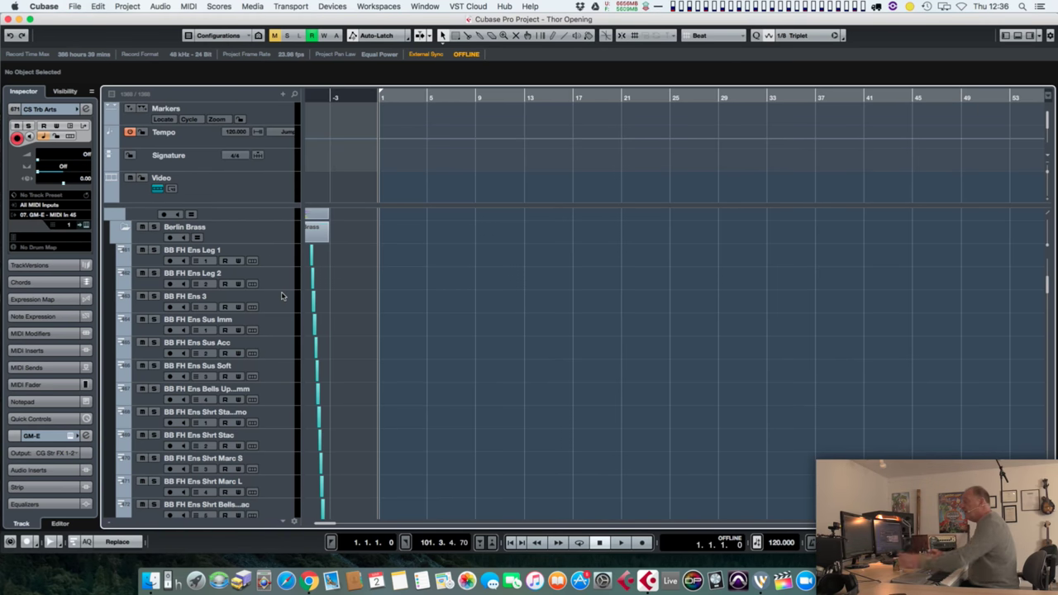
- Select the BB FH Ens Leg 1 track to audition it, browsing the Berlin Brass track list
left_click(282, 257)
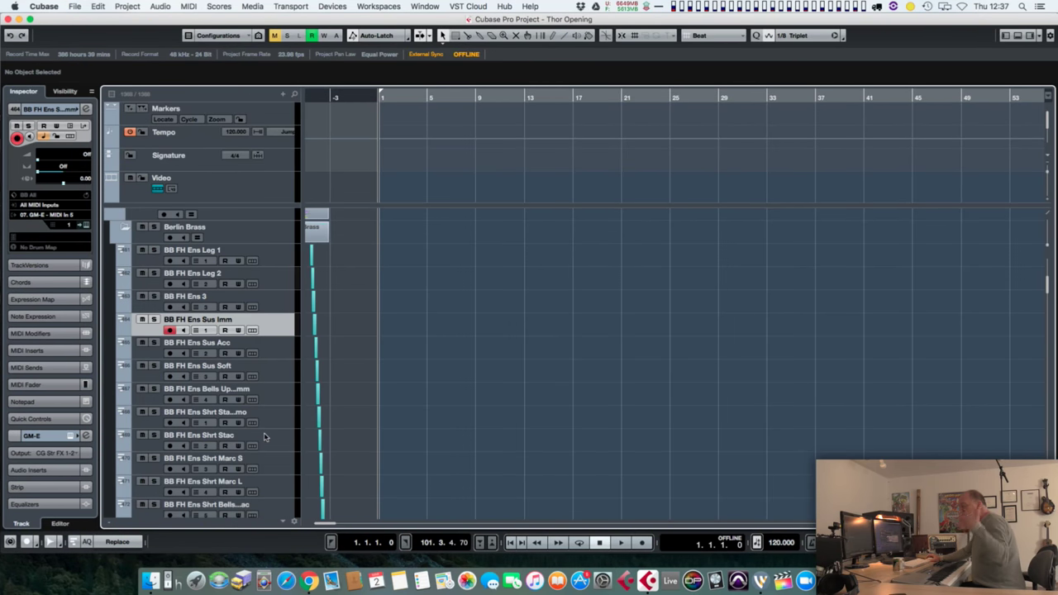
scroll(263, 439, "down", 5)
scroll(263, 439, "down", 10)
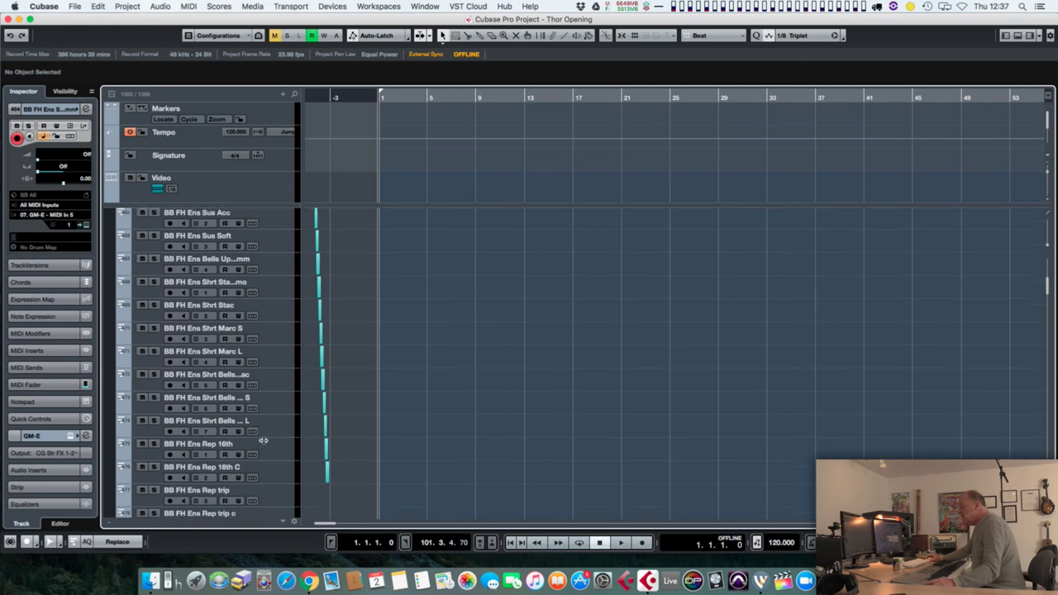
scroll(264, 439, "up", 12)
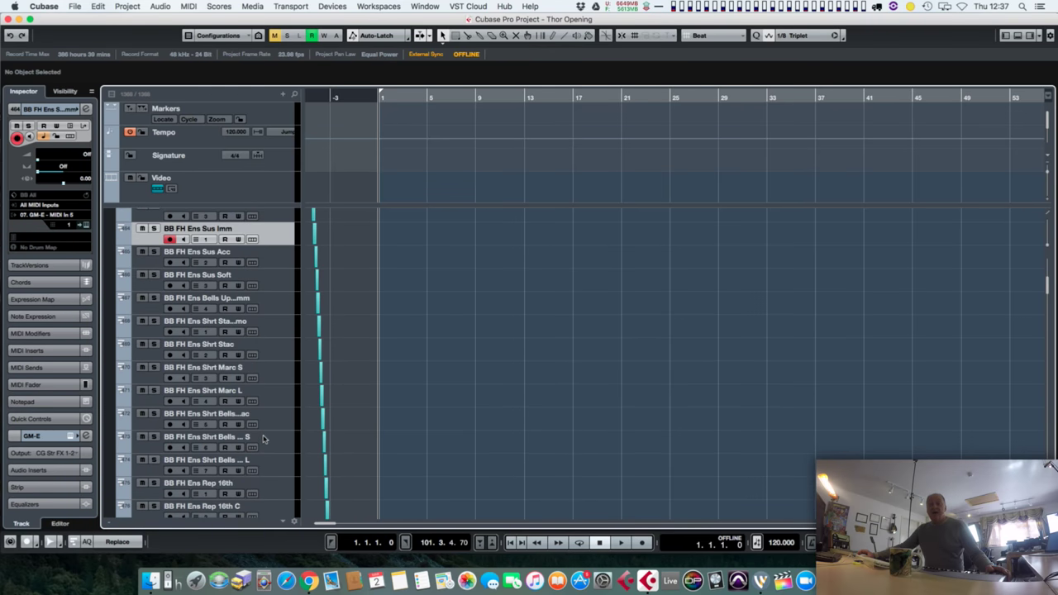
scroll(244, 281, "up", 8)
scroll(255, 361, "down", 7)
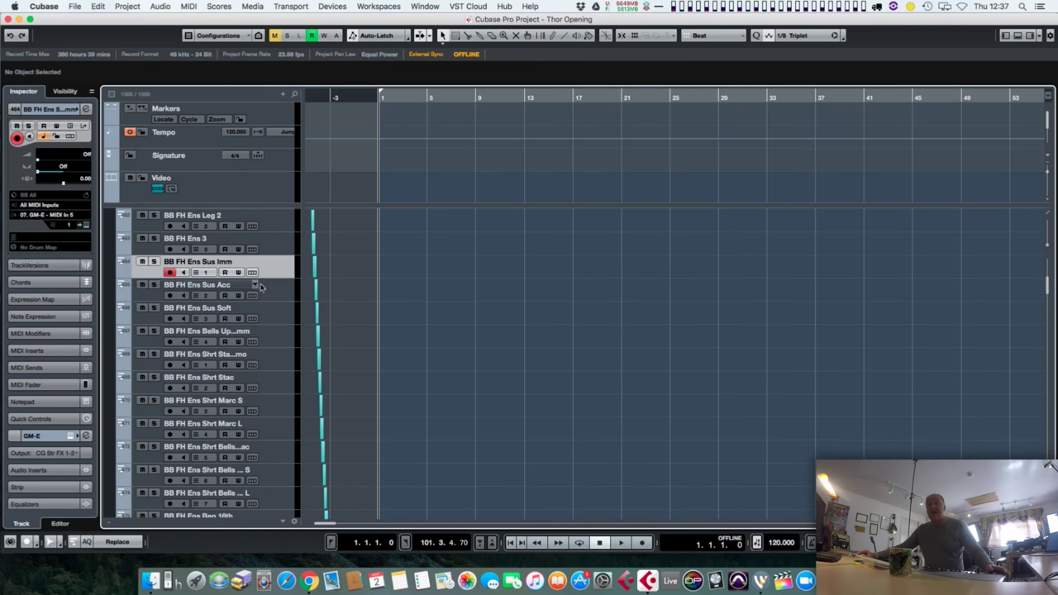
- Switch auditioning to BB FH Ens Leg 2 and scroll through the Berlin Brass horn tracks
left_click(277, 221)
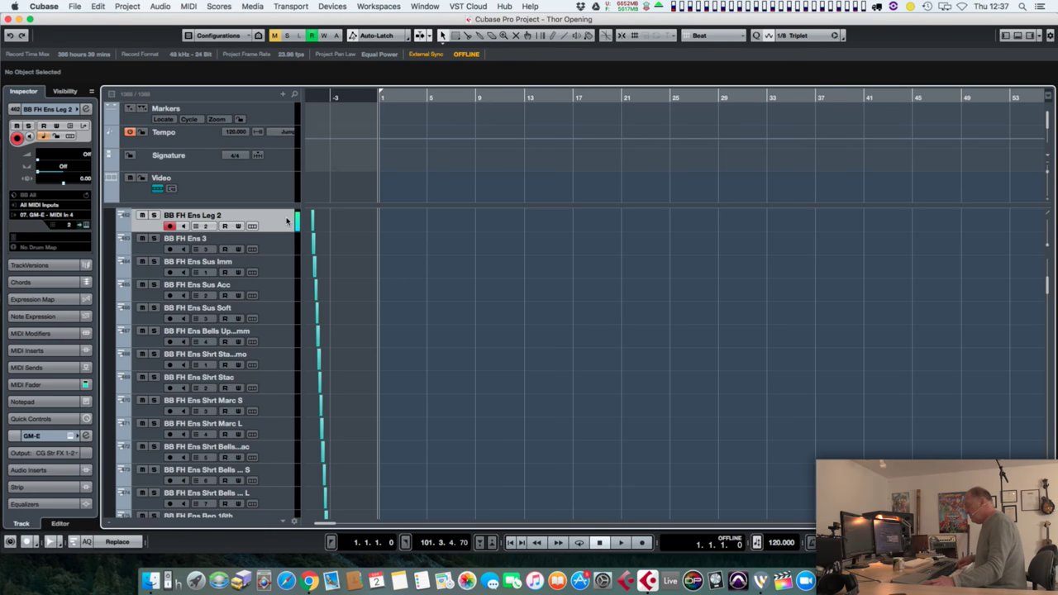
scroll(273, 368, "down", 10)
scroll(261, 381, "up", 10)
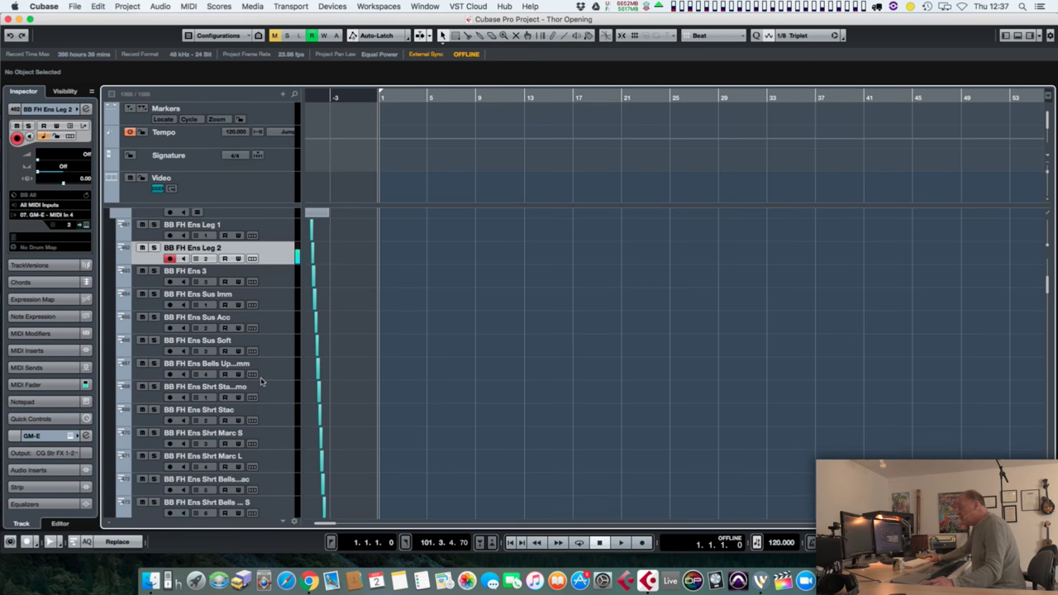
scroll(262, 381, "down", 6)
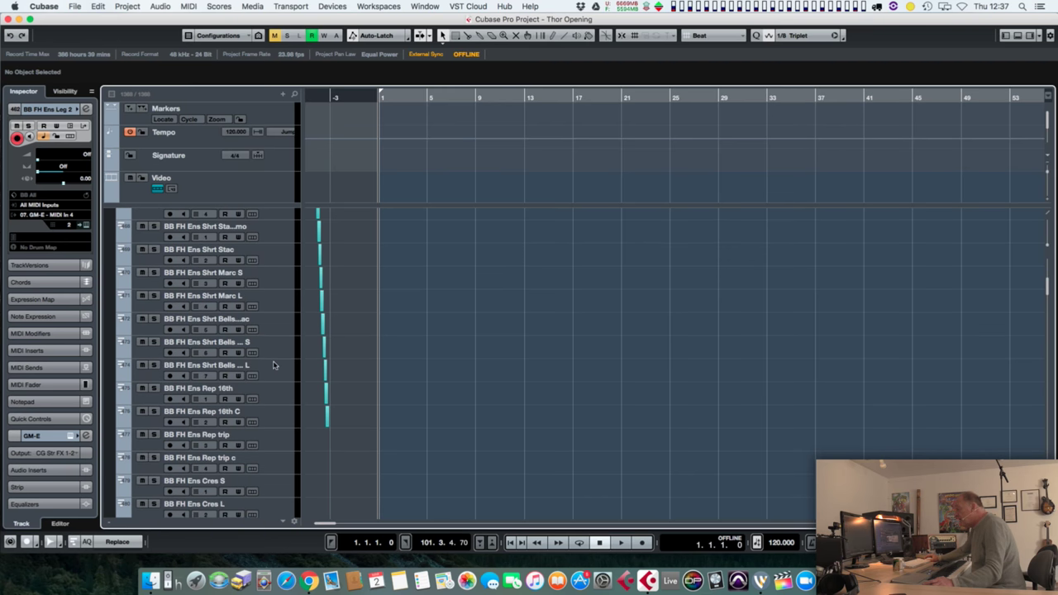
scroll(274, 364, "down", 8)
scroll(275, 365, "down", 7)
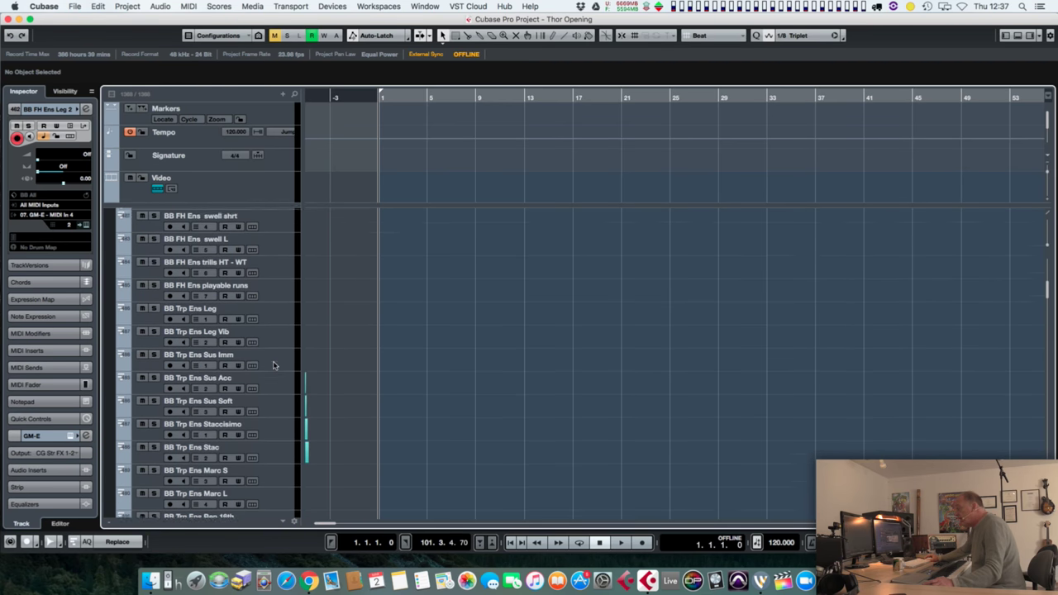
scroll(275, 365, "down", 20)
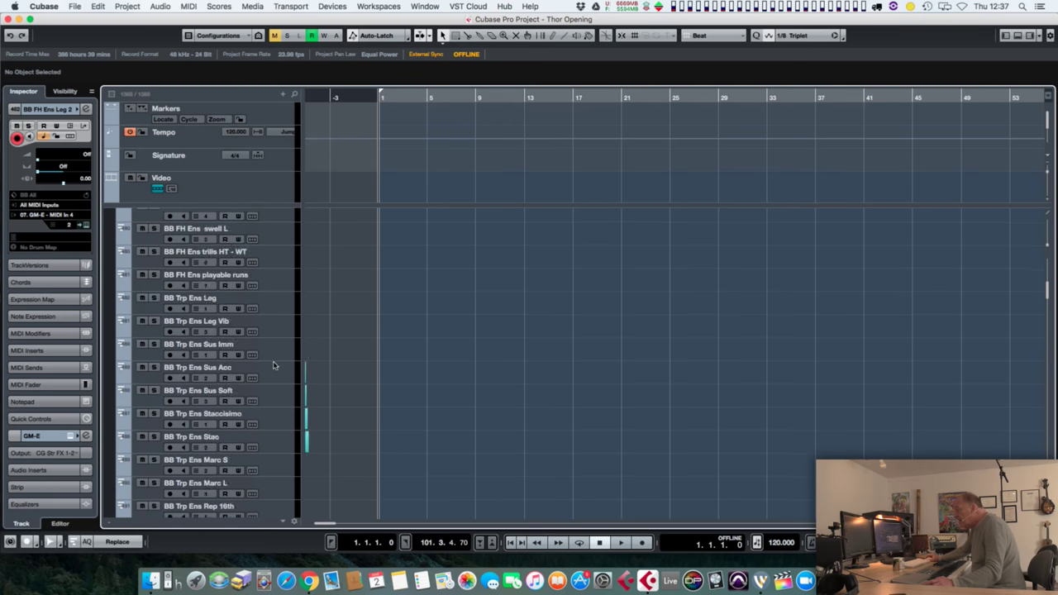
scroll(275, 365, "down", 20)
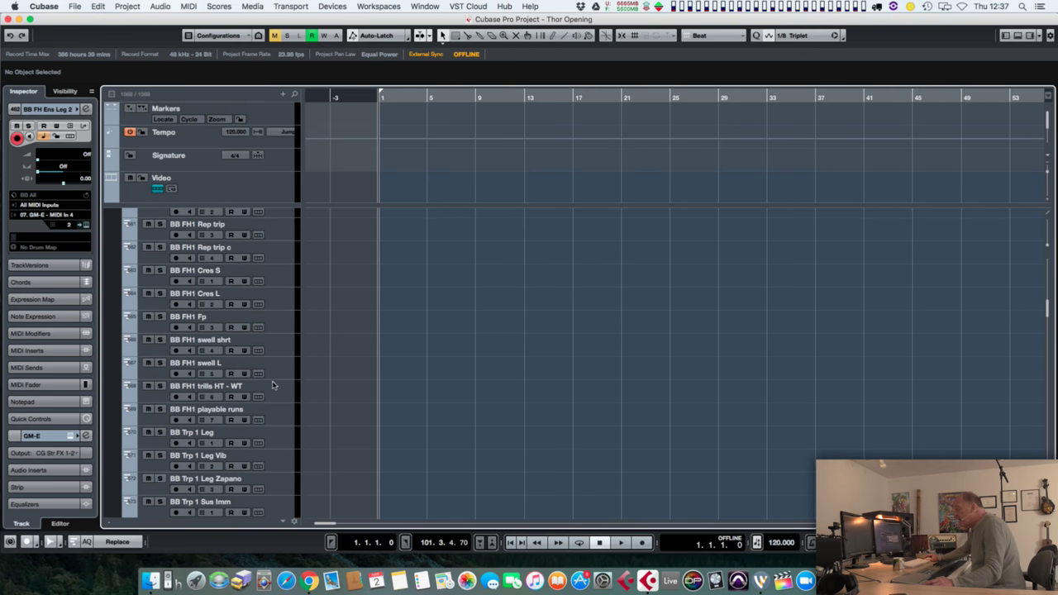
scroll(273, 383, "up", 5)
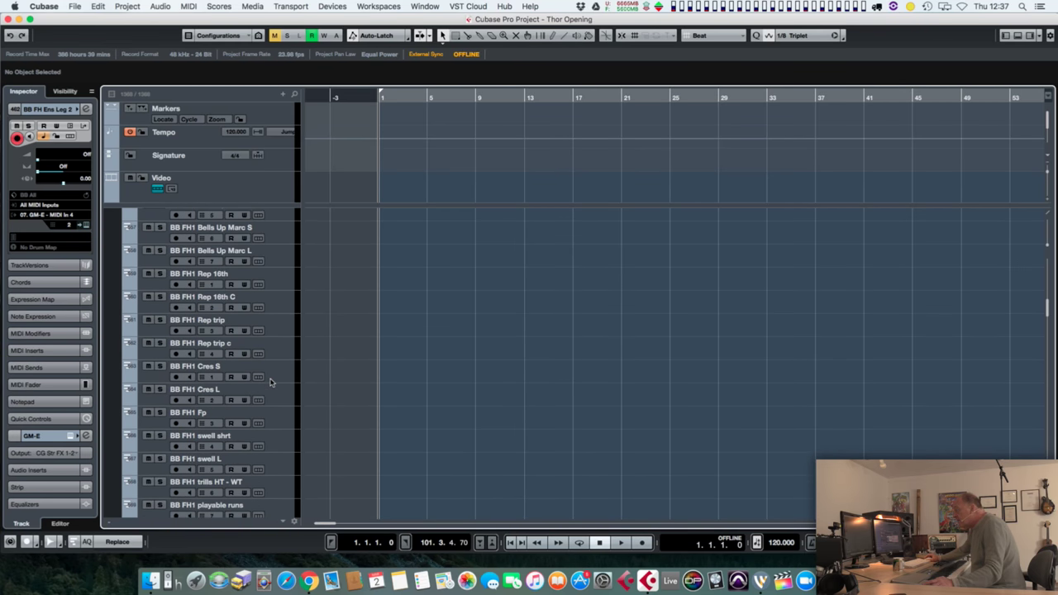
scroll(271, 382, "up", 3)
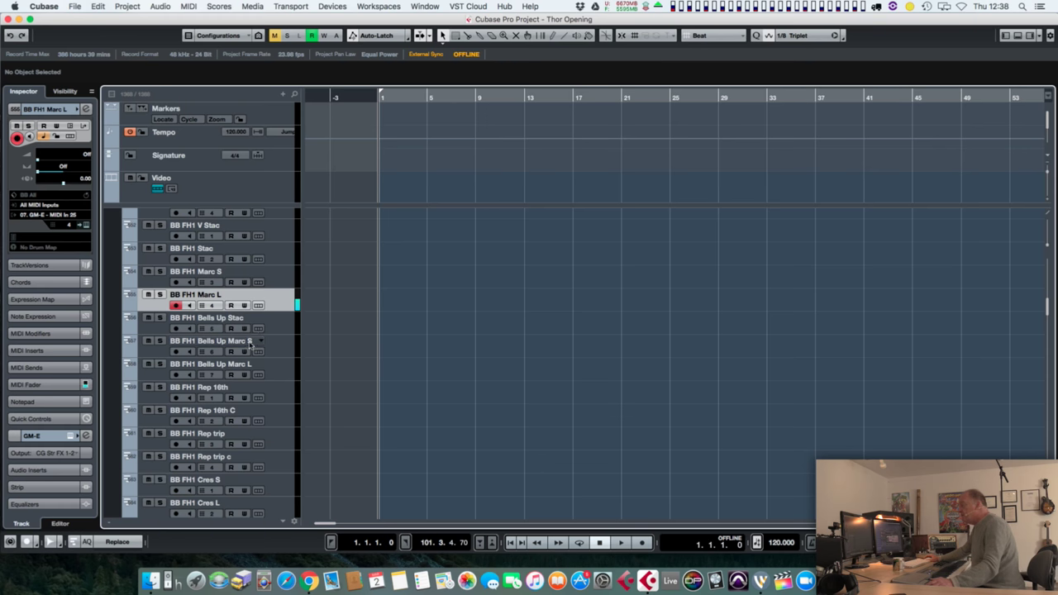
scroll(261, 331, "down", 15)
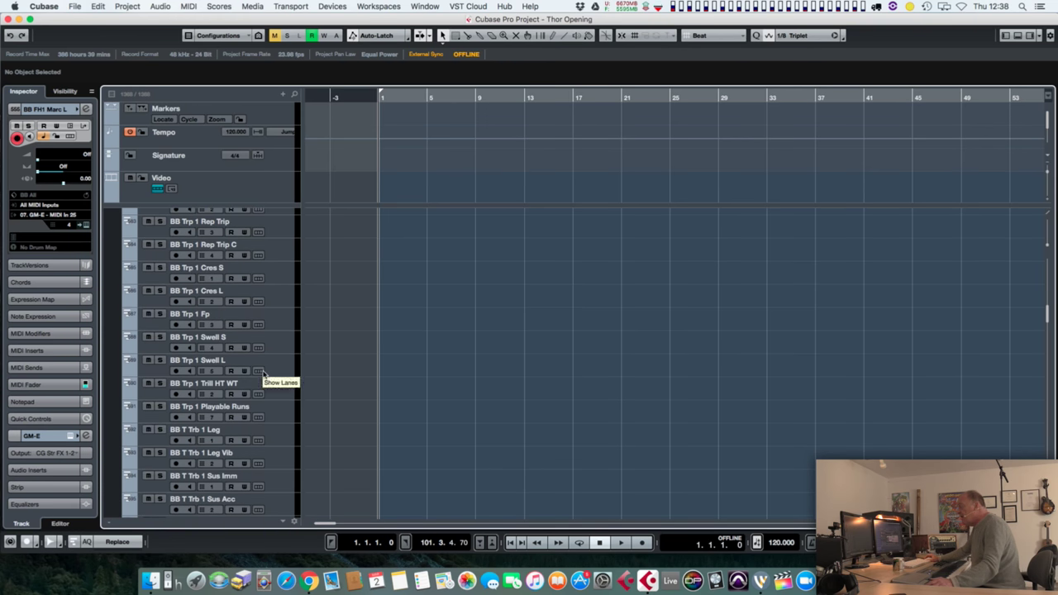
scroll(266, 383, "down", 5)
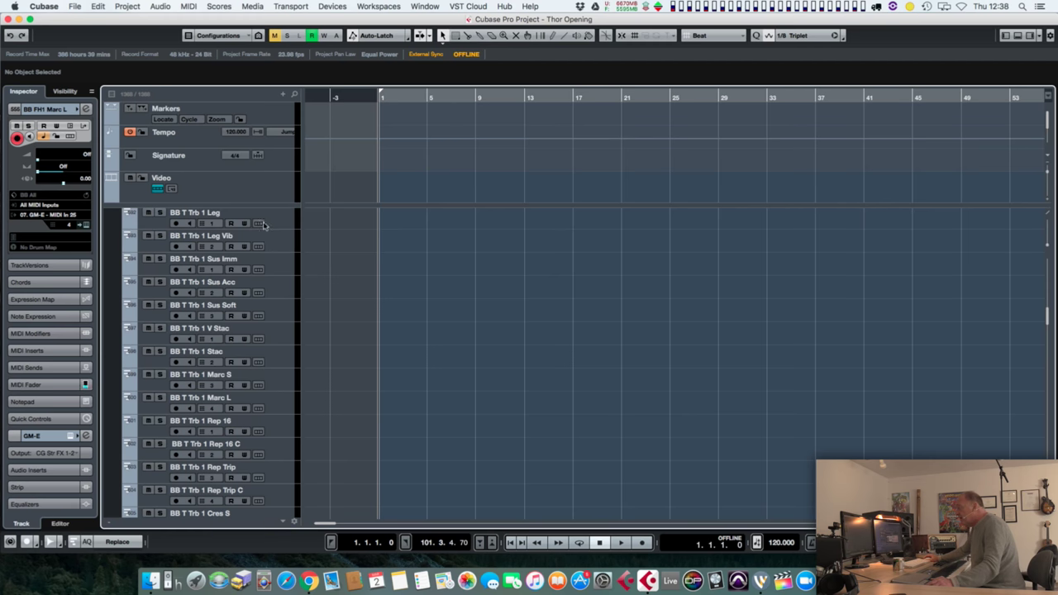
scroll(264, 240, "up", 6)
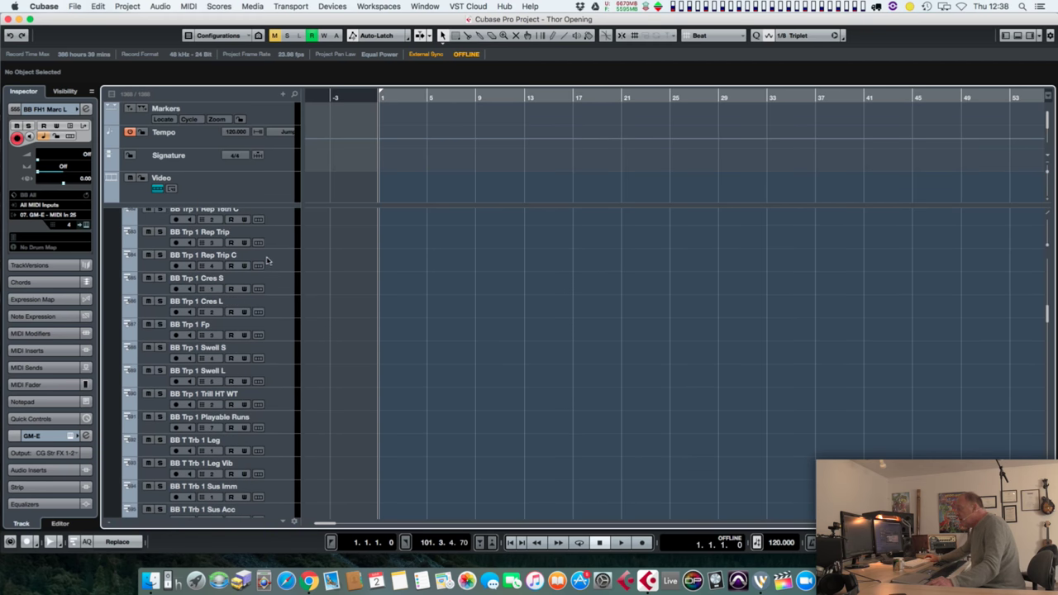
scroll(266, 281, "down", 10)
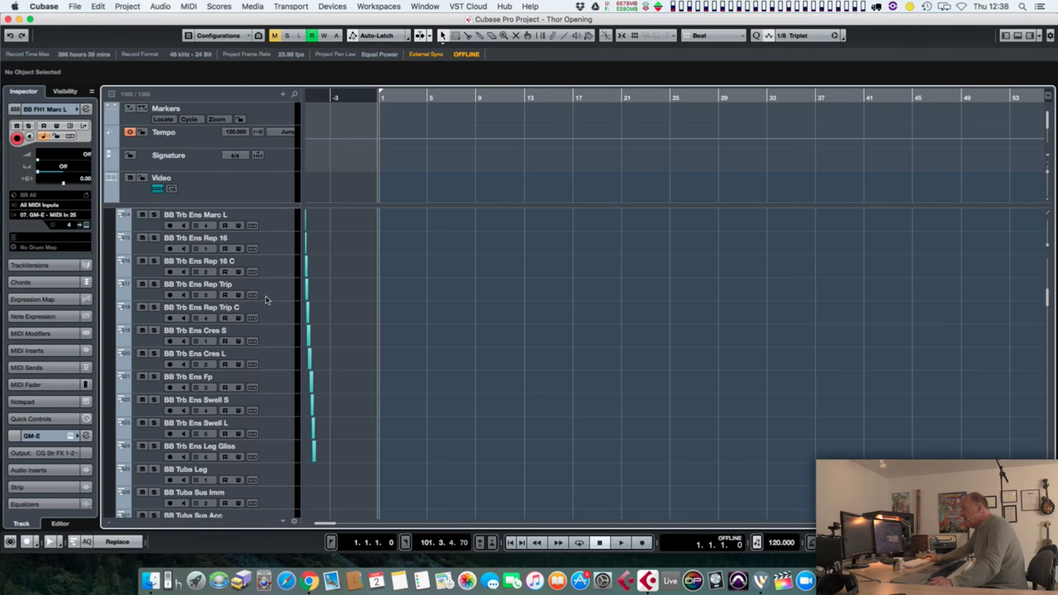
scroll(266, 300, "down", 15)
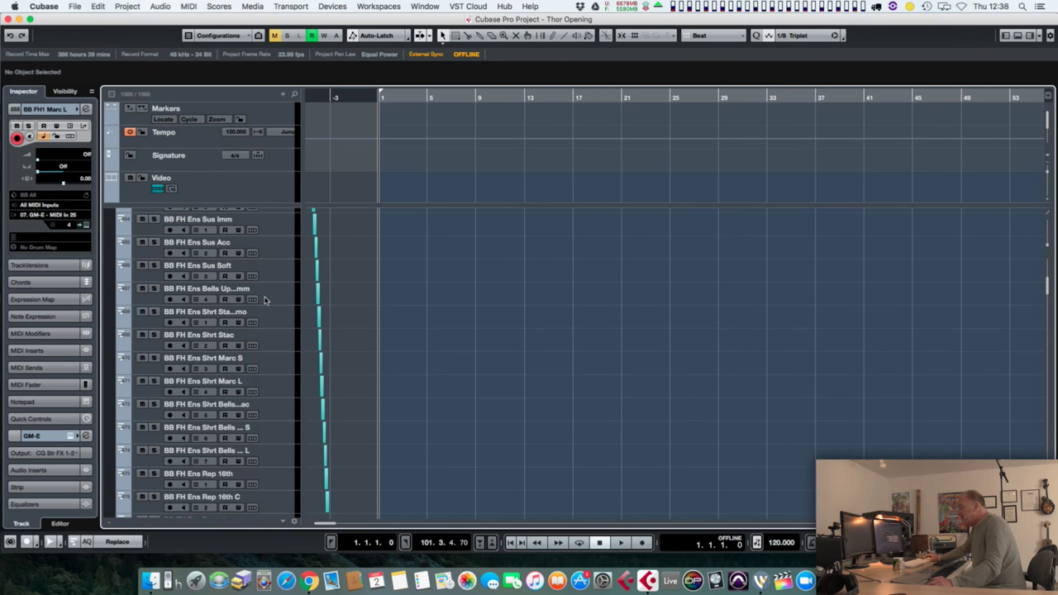
scroll(265, 300, "up", 5)
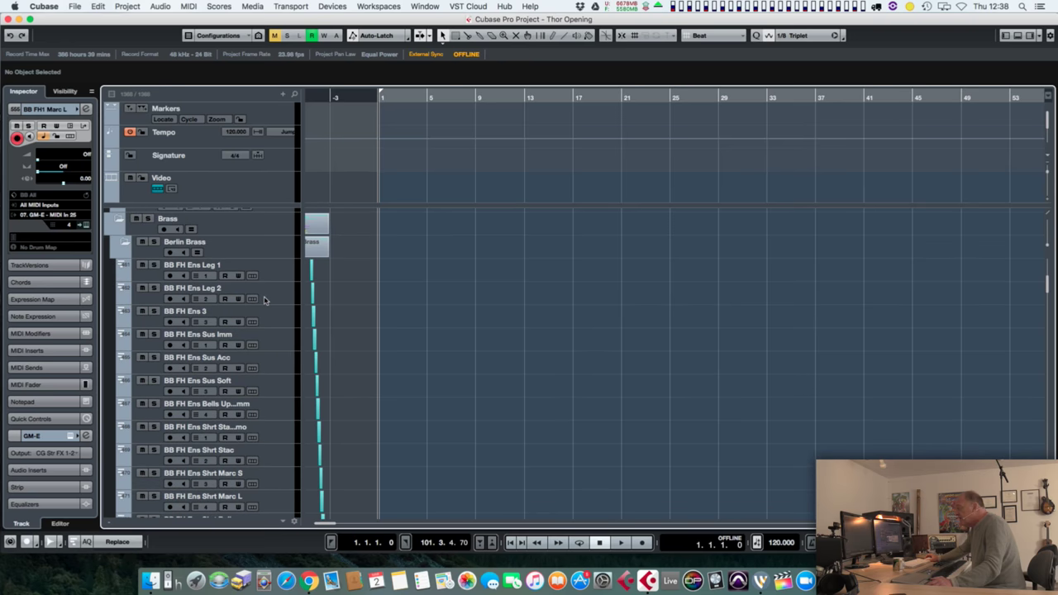
scroll(266, 301, "down", 1)
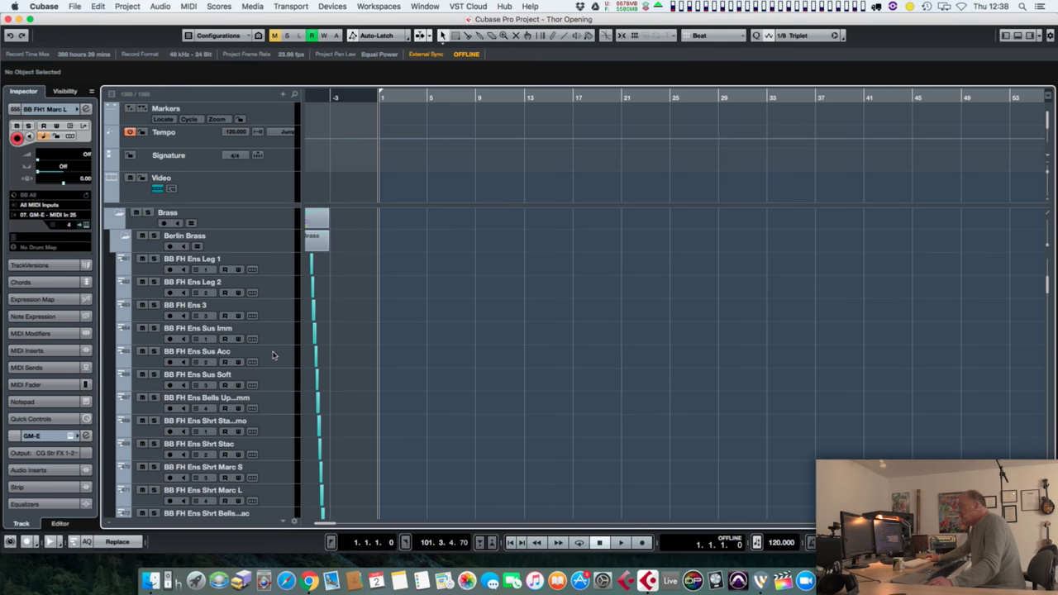
scroll(270, 357, "down", 3)
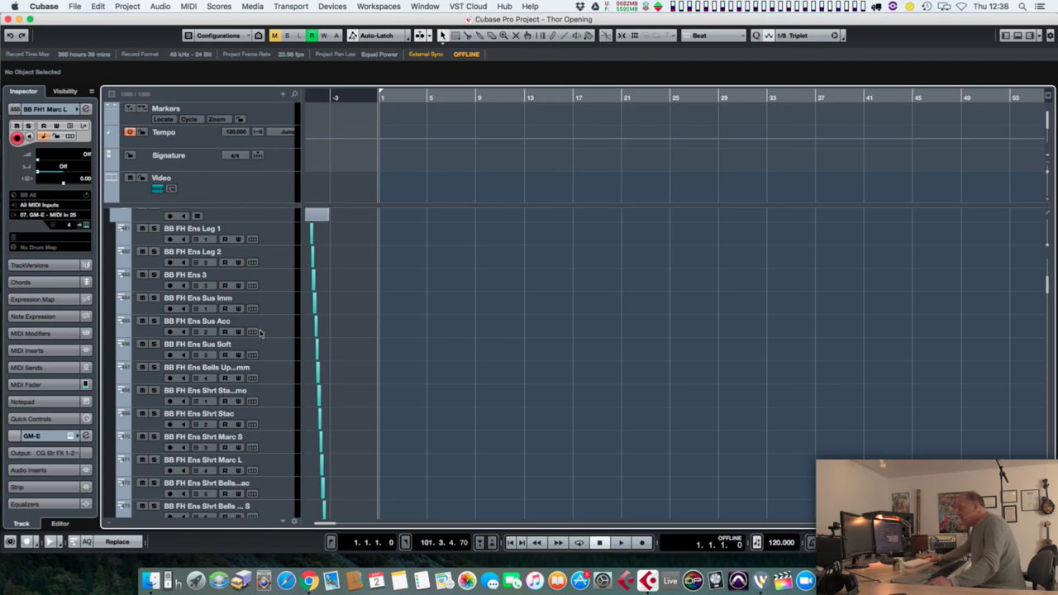
scroll(261, 346, "down", 1)
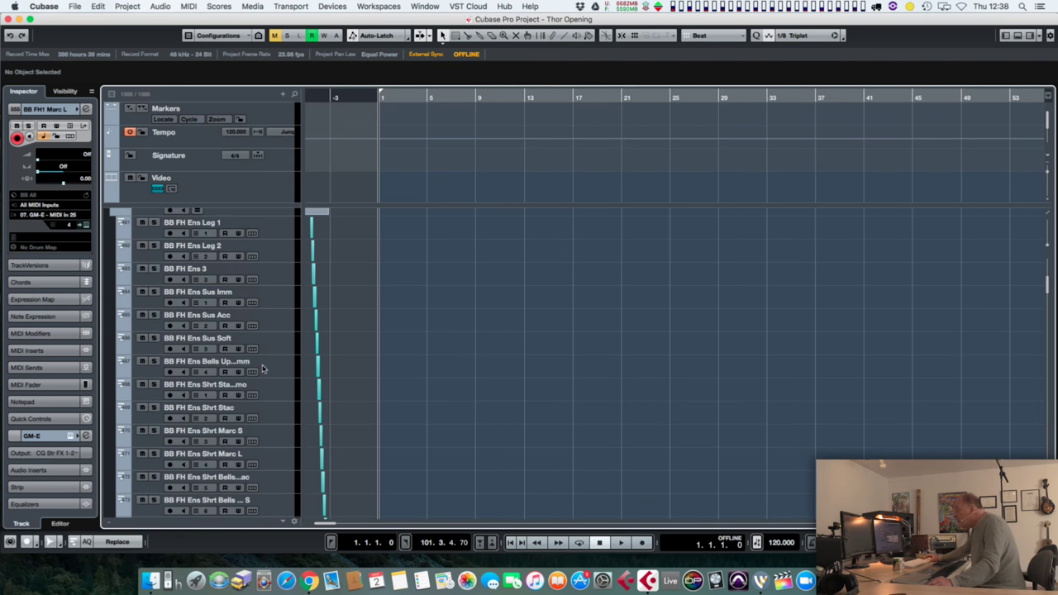
scroll(264, 368, "down", 1)
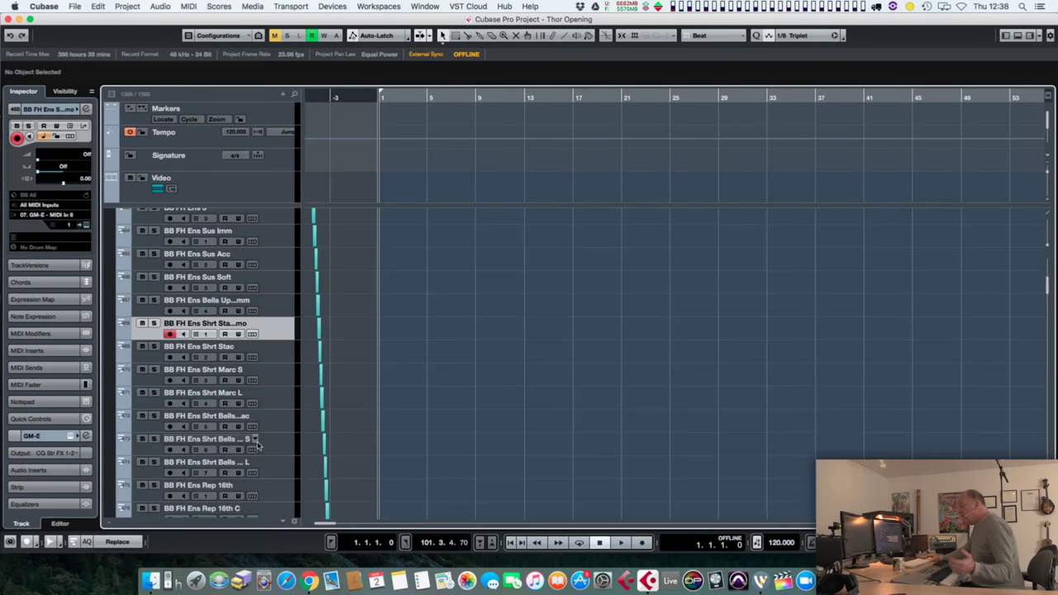
scroll(256, 446, "down", 3)
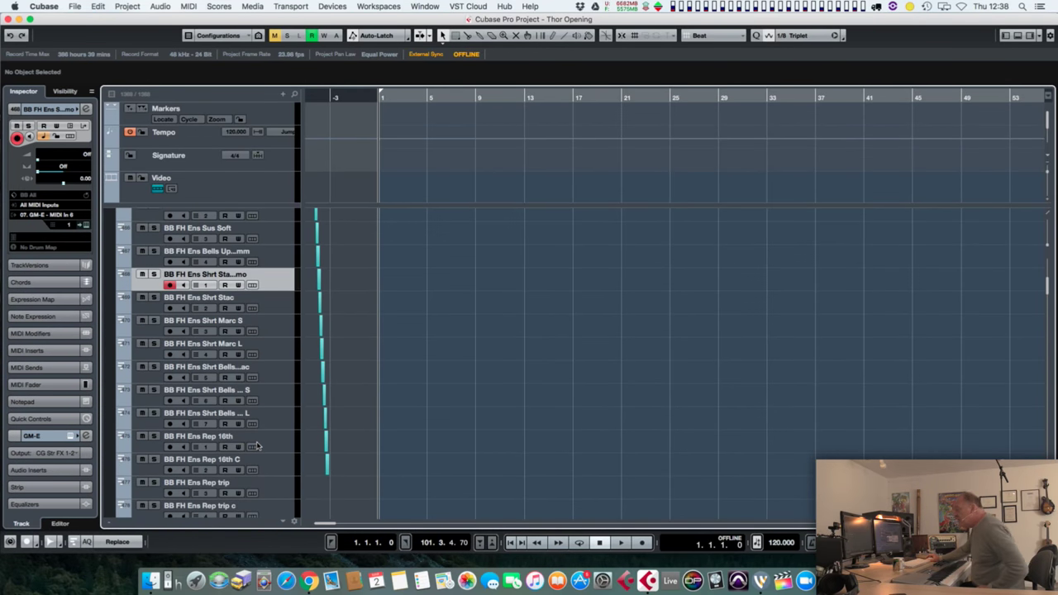
left_click(276, 446)
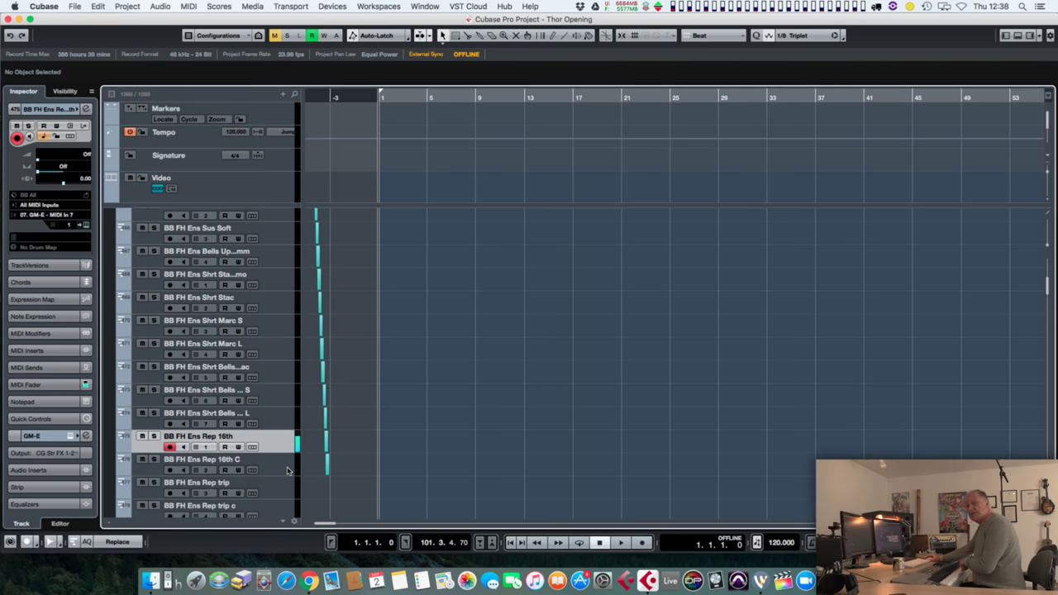
scroll(279, 388, "up", 1)
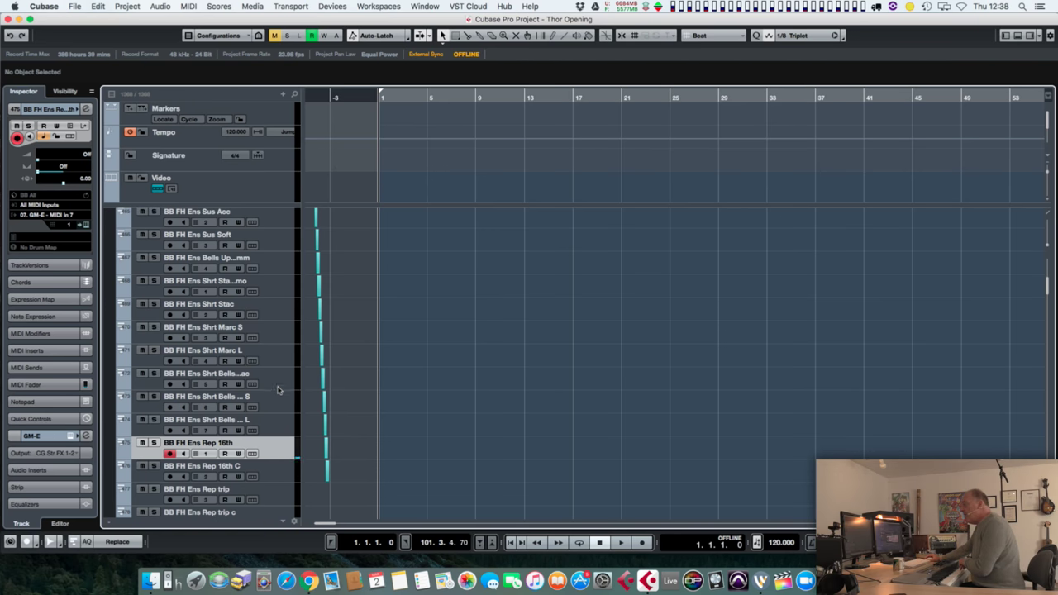
left_click(273, 284)
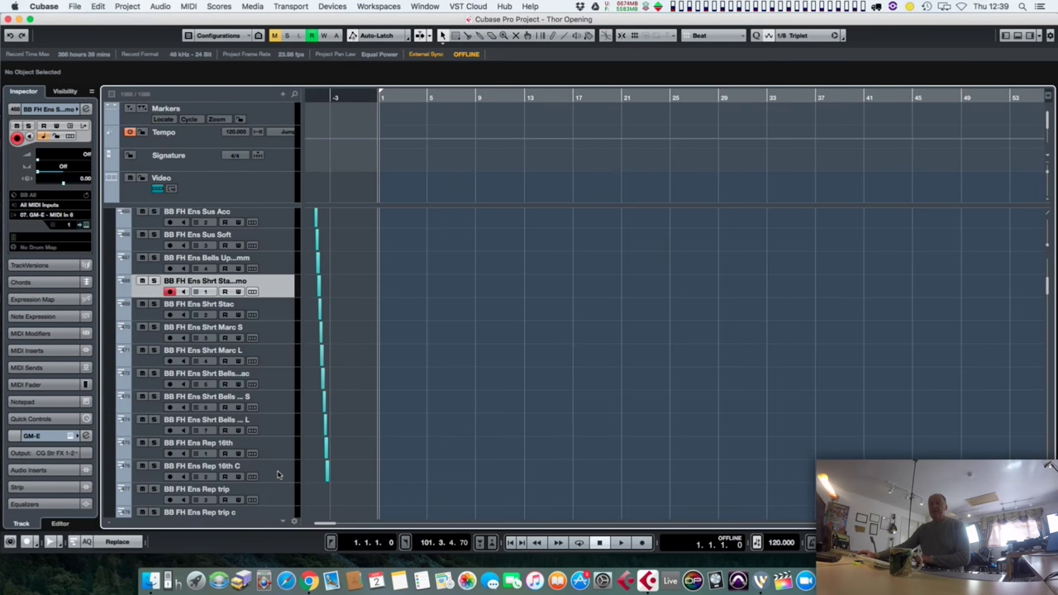
left_click(280, 476)
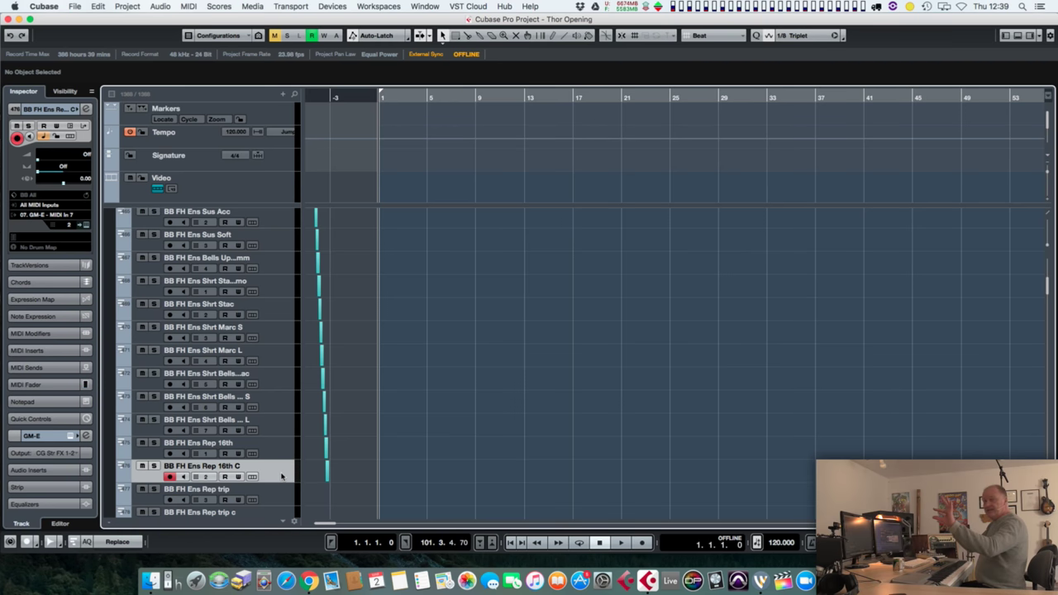
left_click(279, 287)
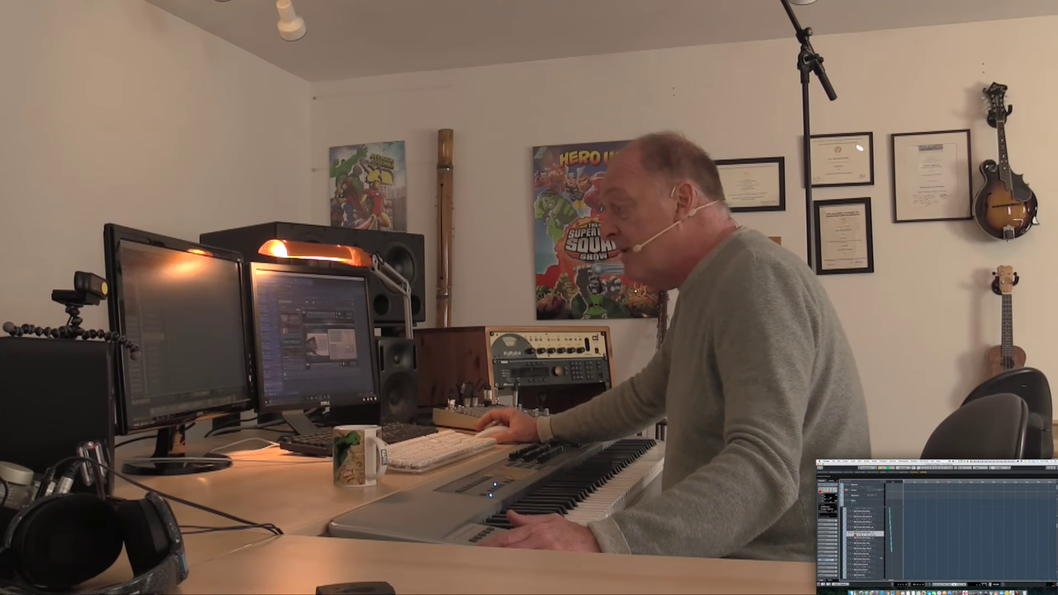
- Move the record-arm up to the BB Trp Ens Marc L trumpet ensemble track
left_click(864, 522)
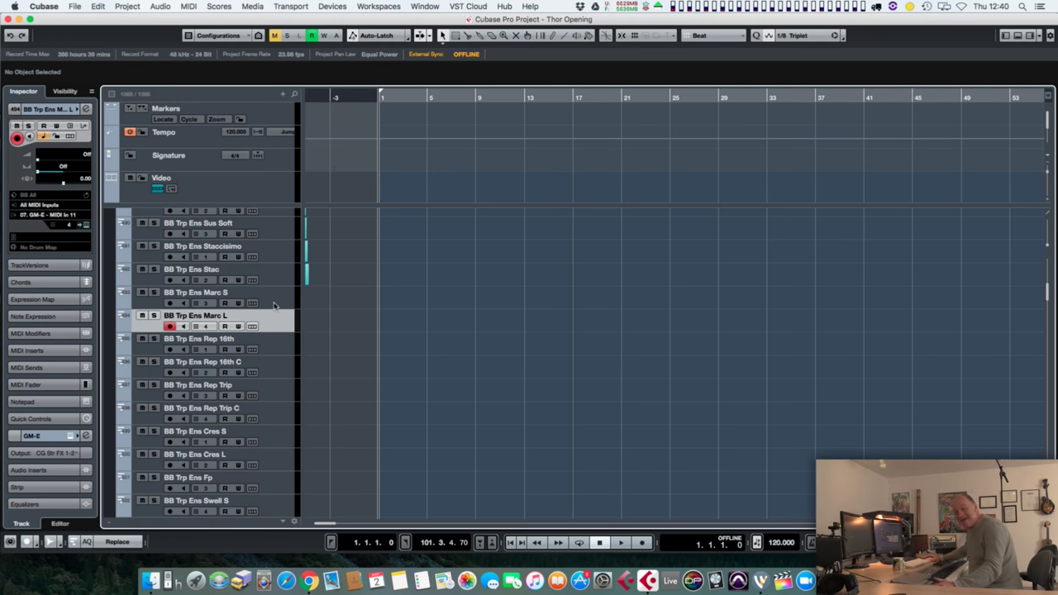
- Record short test MIDI parts at bar 1 on BB Trp Ens Staccissimo and BB Trp Ens Marc L
left_click(284, 250)
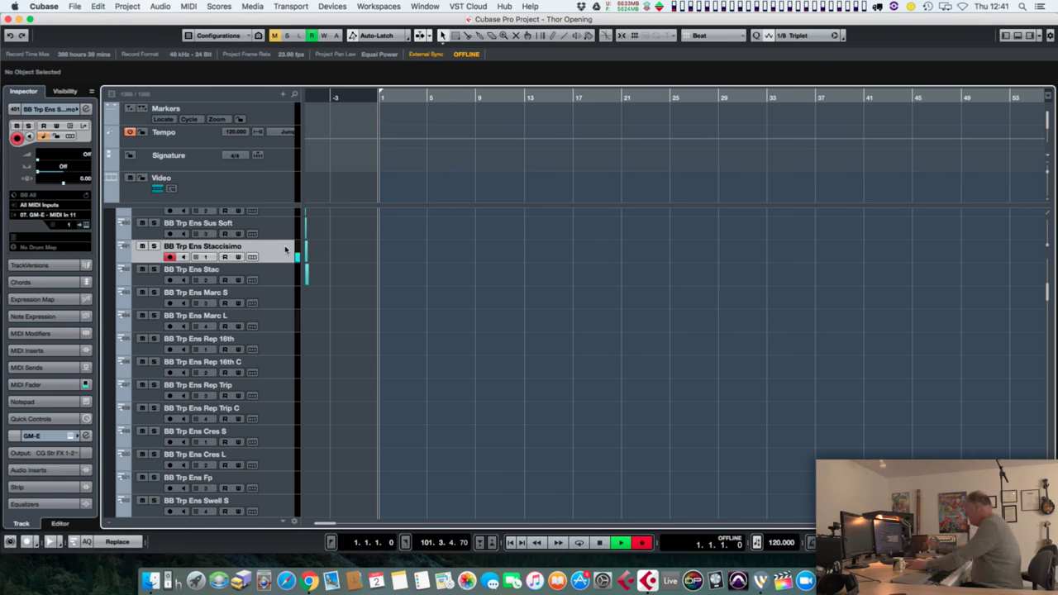
key("KP_Multiply")
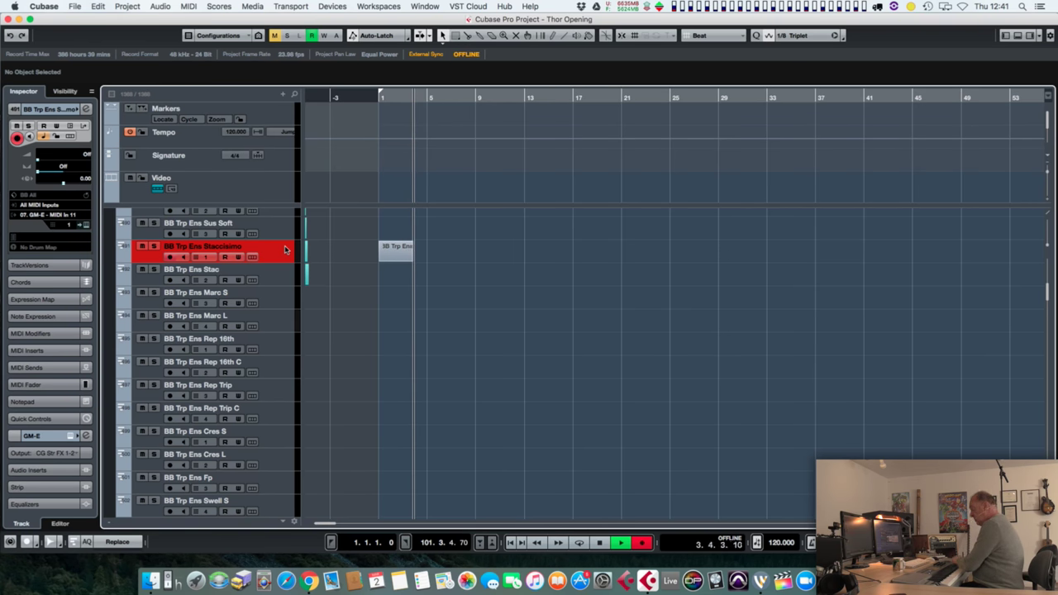
key("space")
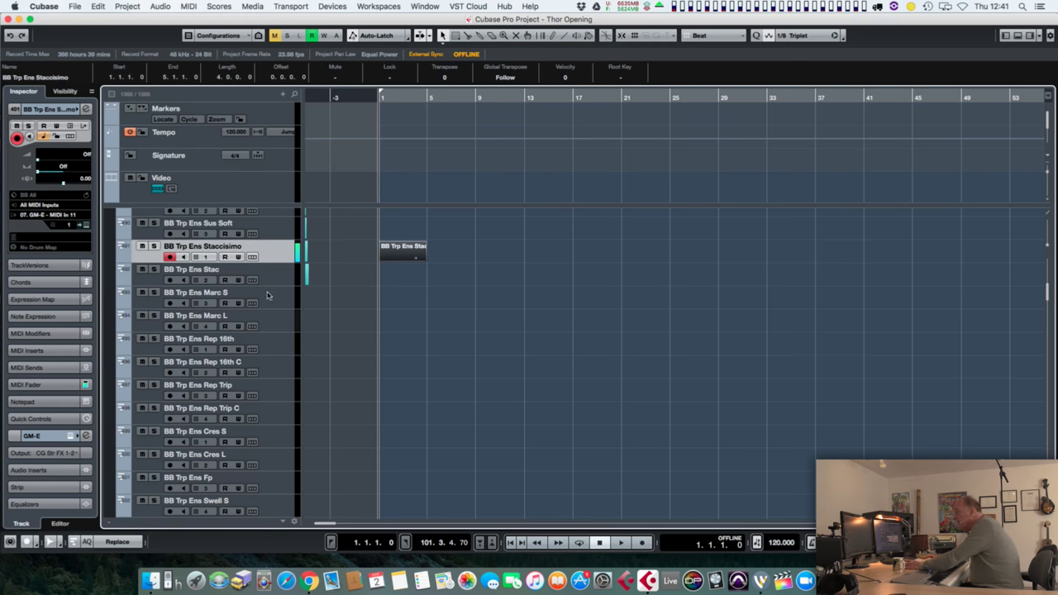
left_click(280, 321)
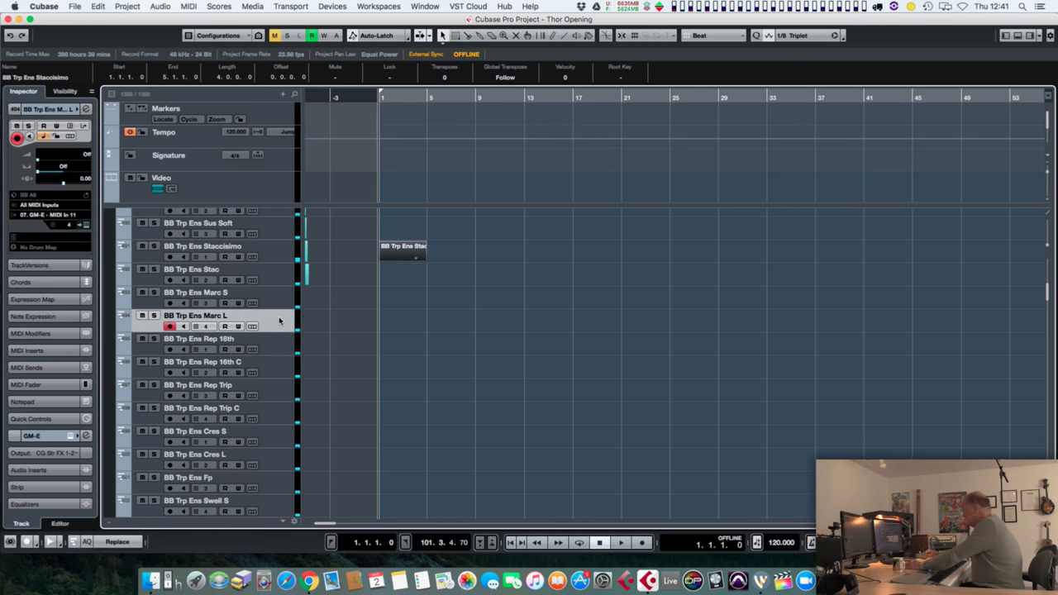
key("KP_Multiply")
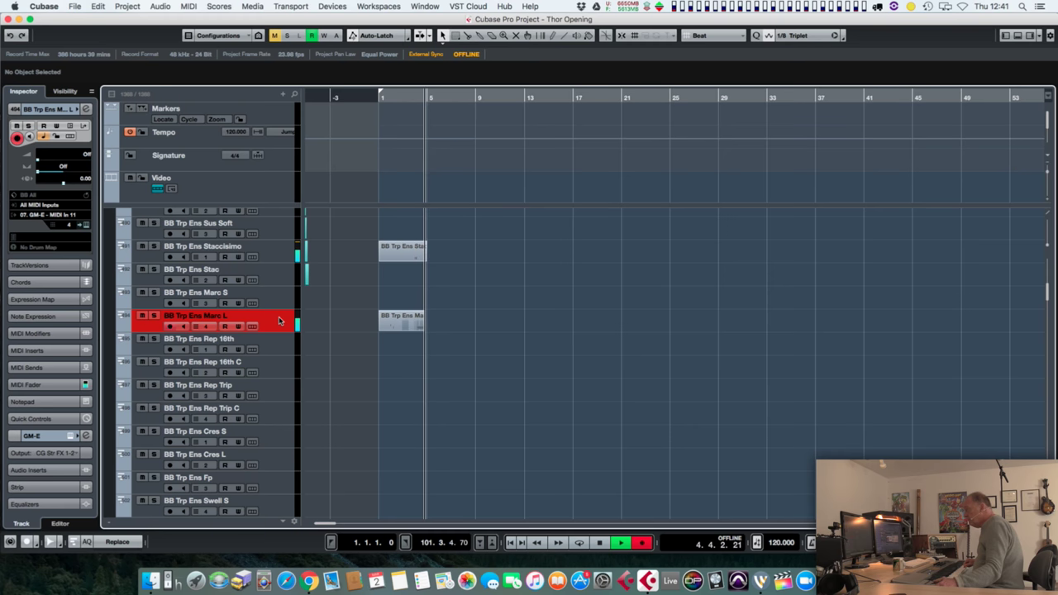
key("space")
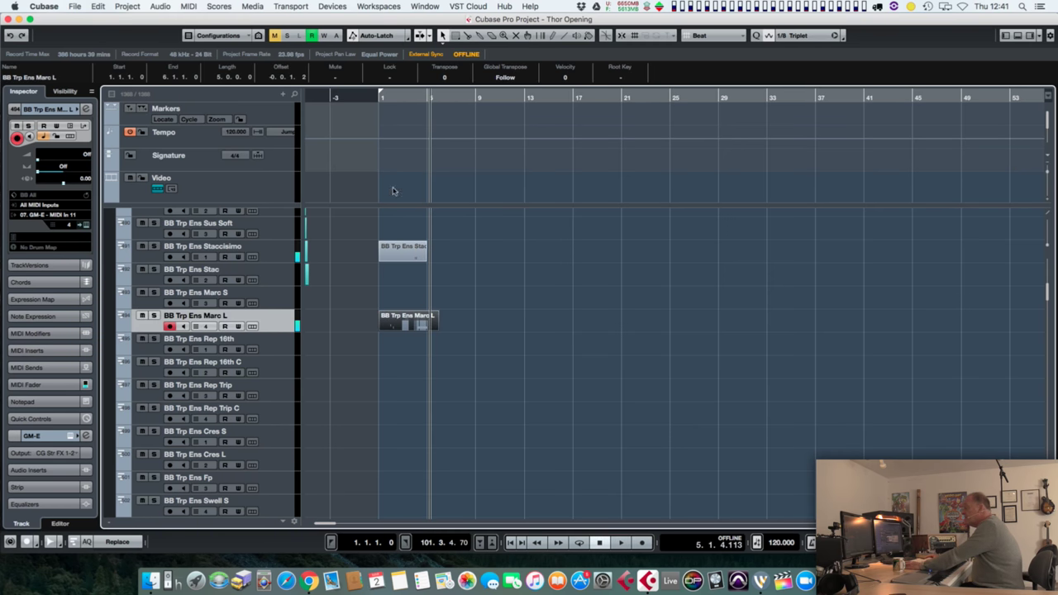
- Inspect the Marc L part in the Key Editor, play it back from bar 3, then close it
left_click(407, 102)
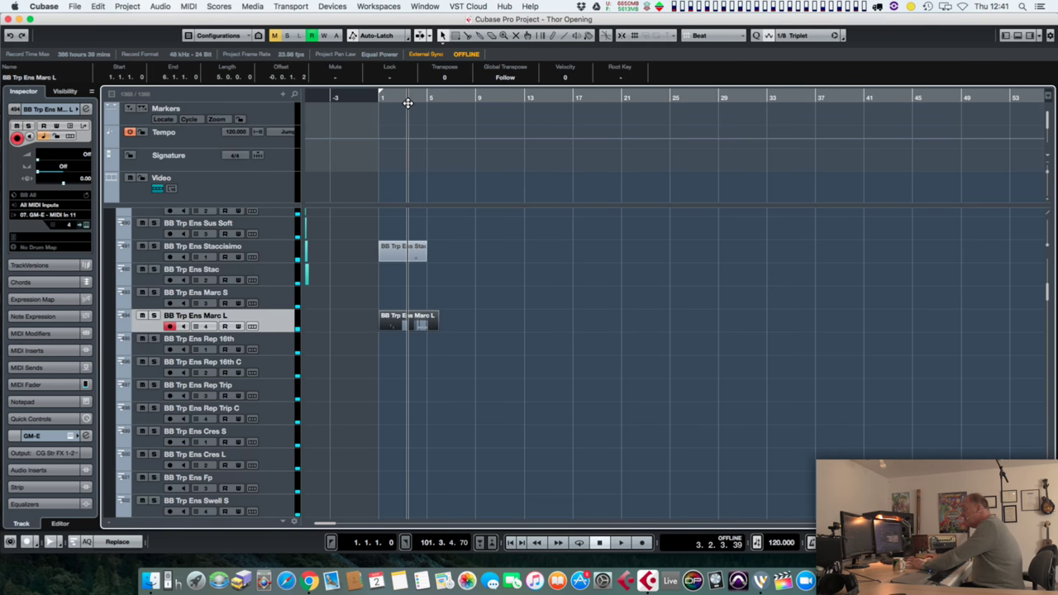
double_click(440, 328)
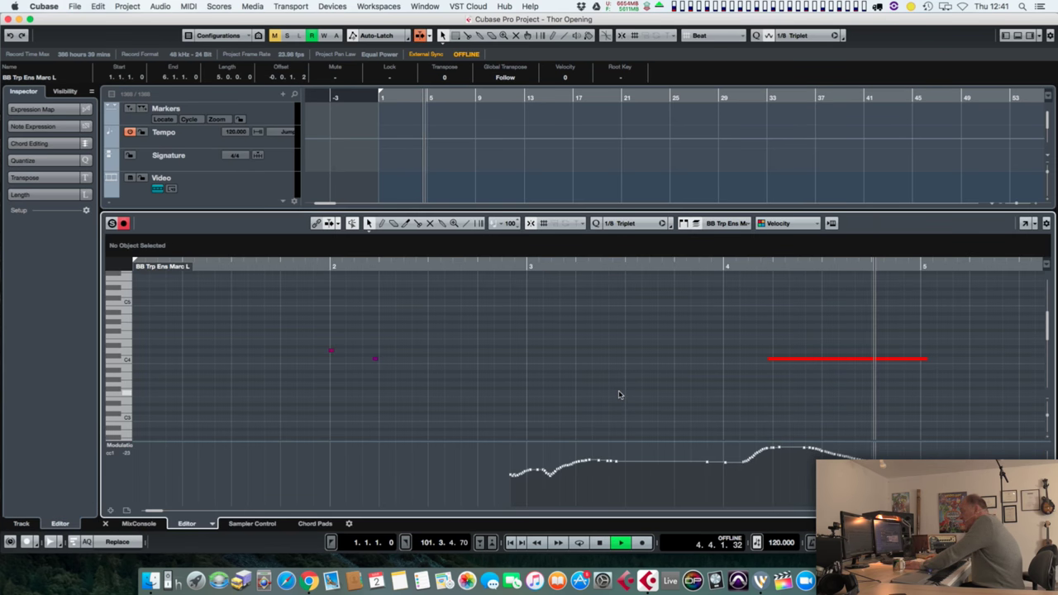
key("space")
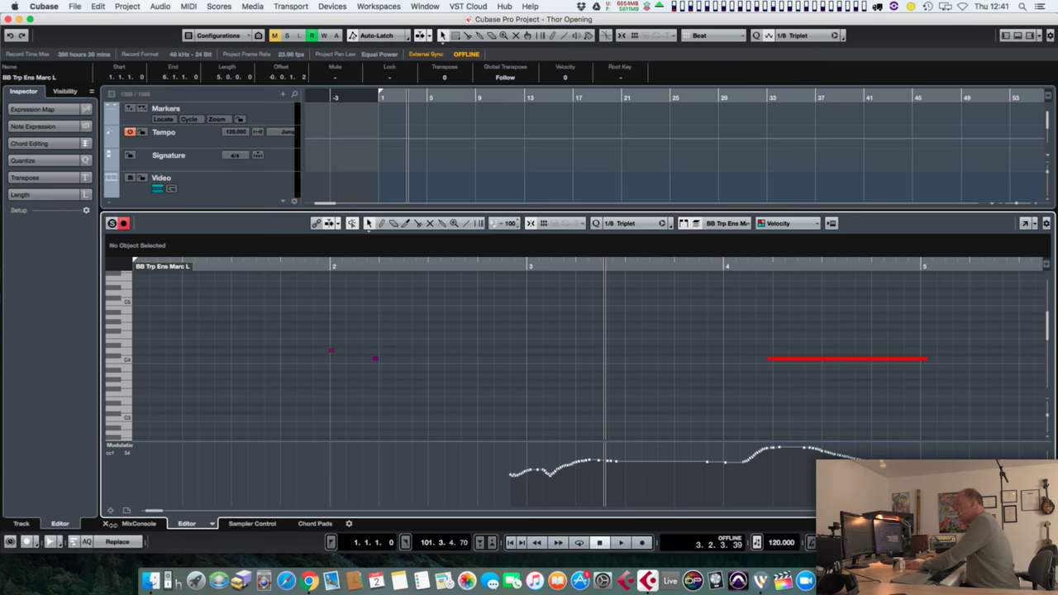
key("super+e")
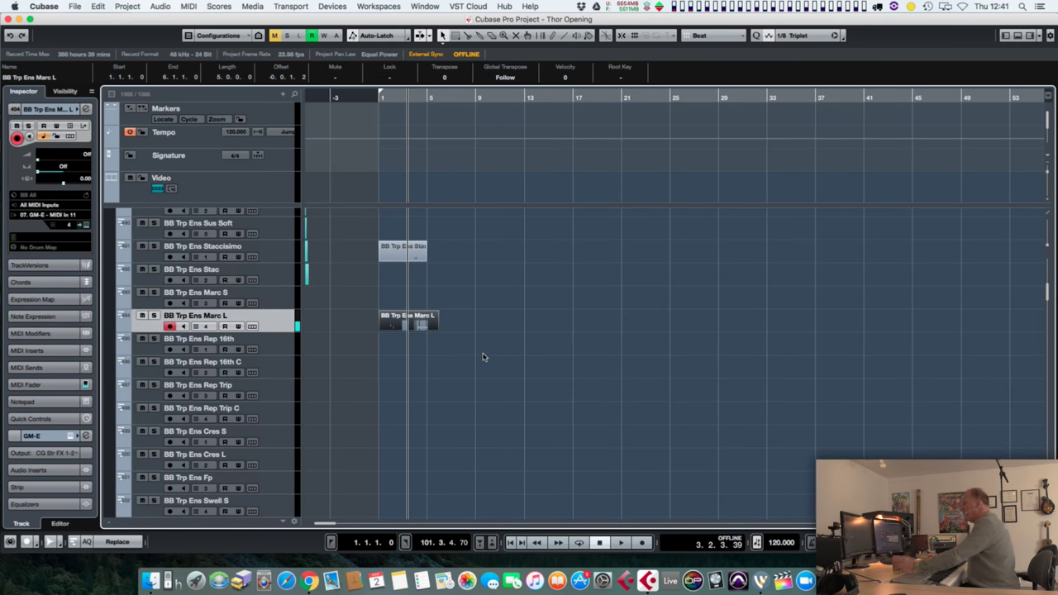
- Audition the BB Trb Ens Sus Imm and Sus Soft trombone tracks
scroll(484, 359, "down", 8)
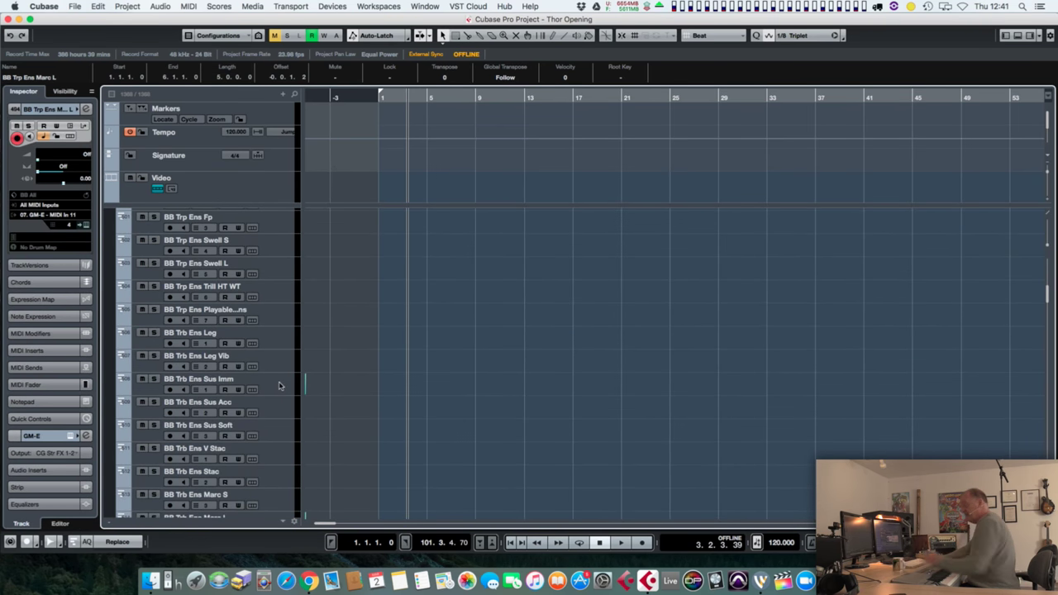
left_click(279, 388)
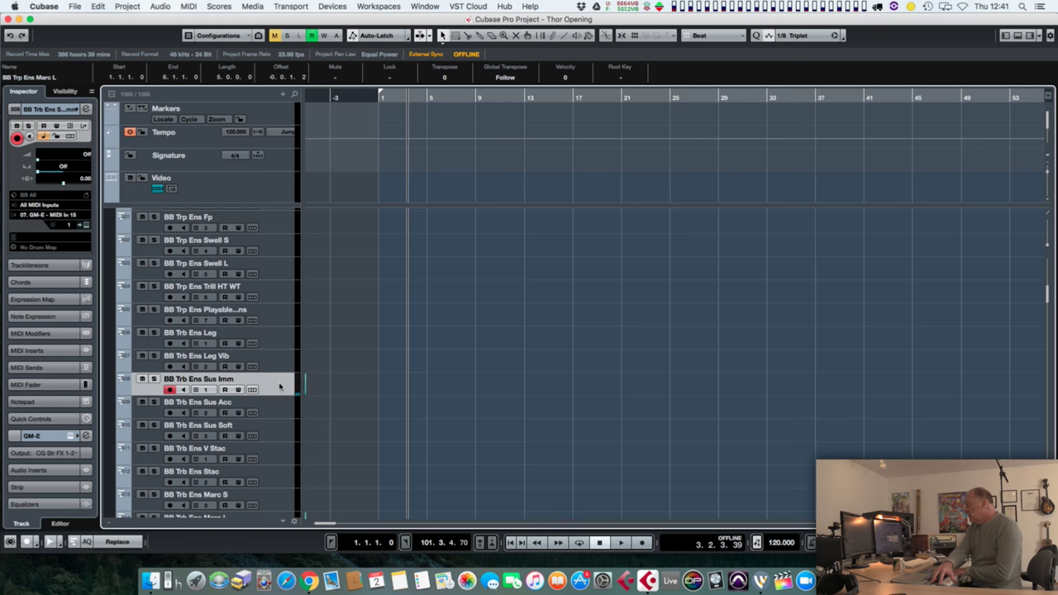
left_click(279, 435)
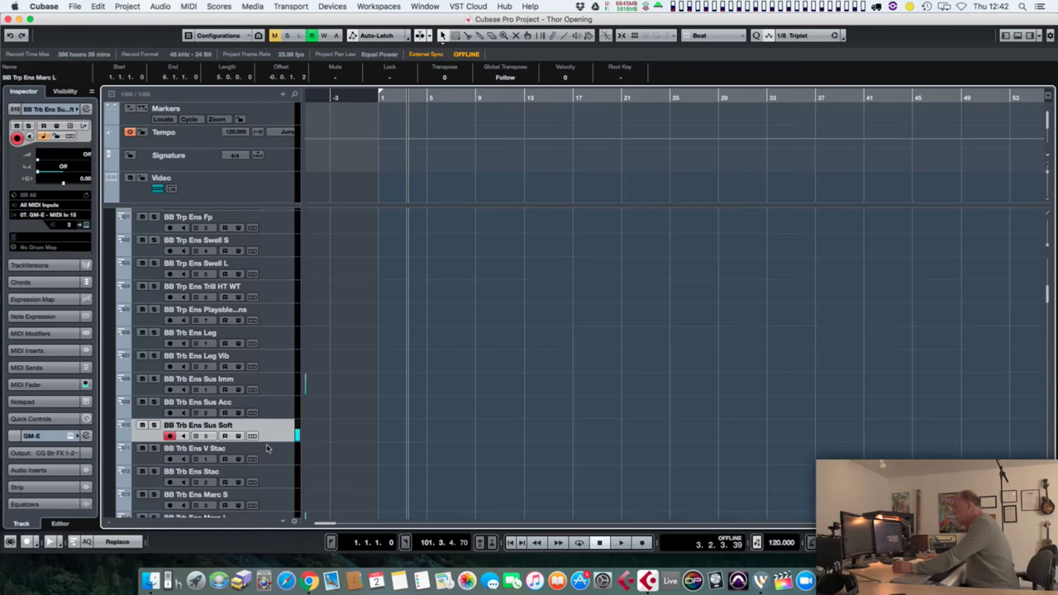
- Audition BB Trb Ens Swell S, then leave BB Trb Ens Swell L record-armed
scroll(267, 448, "down", 5)
scroll(267, 448, "down", 4)
left_click(270, 438)
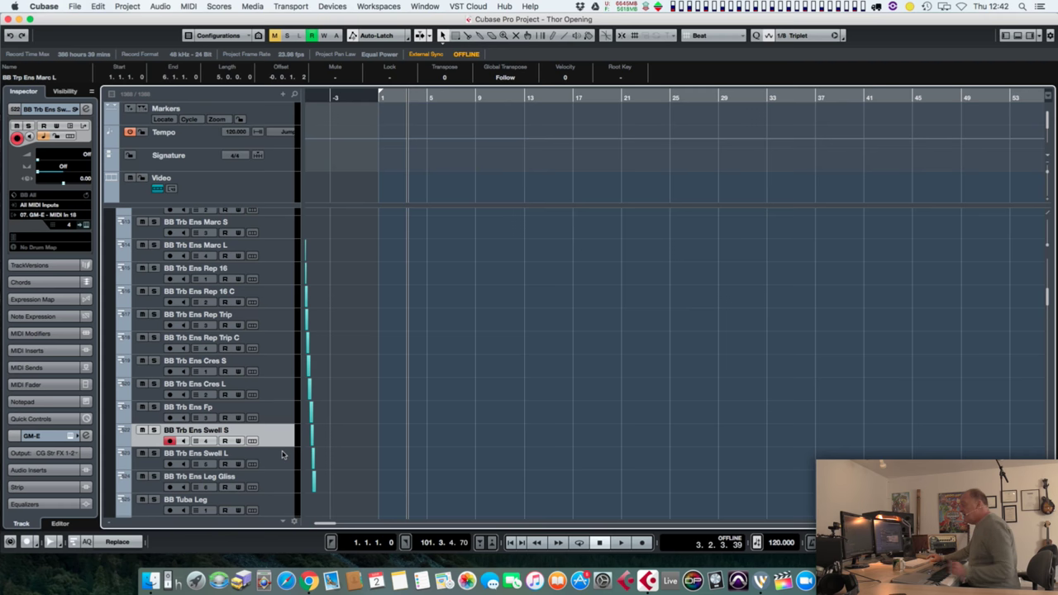
left_click(278, 458)
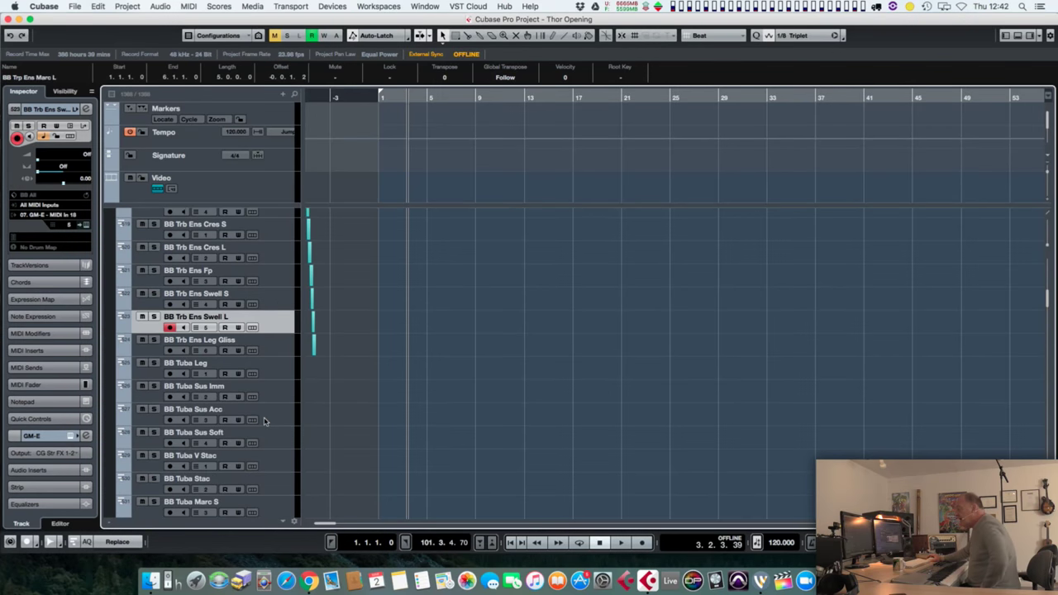
scroll(264, 423, "down", 3)
scroll(264, 422, "down", 4)
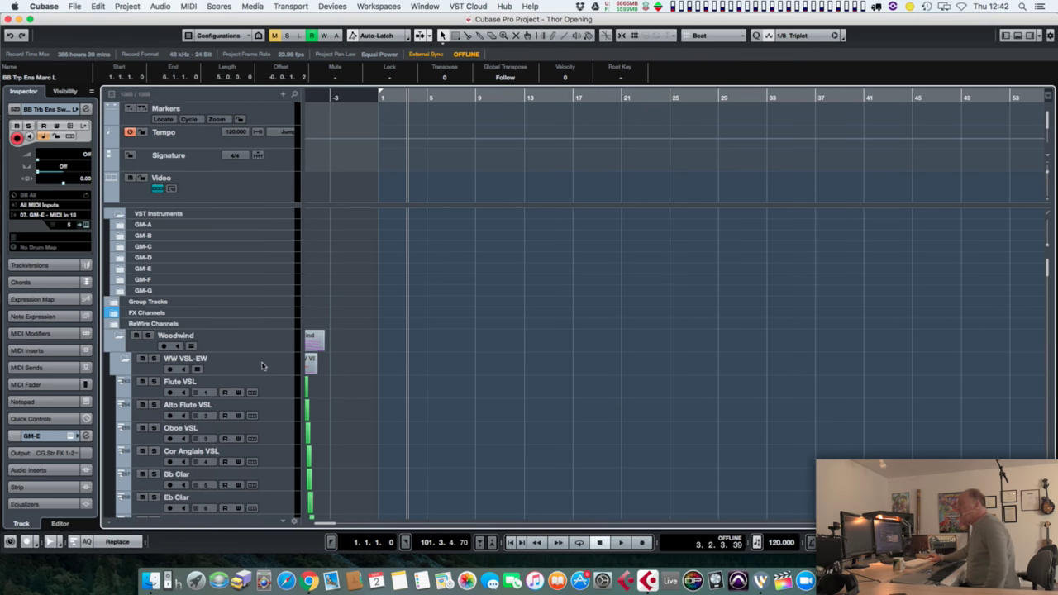
- Search the track list for 'hb' and jump to a Hollywood Brass HB 2FH horn track
scroll(261, 355, "up", 15)
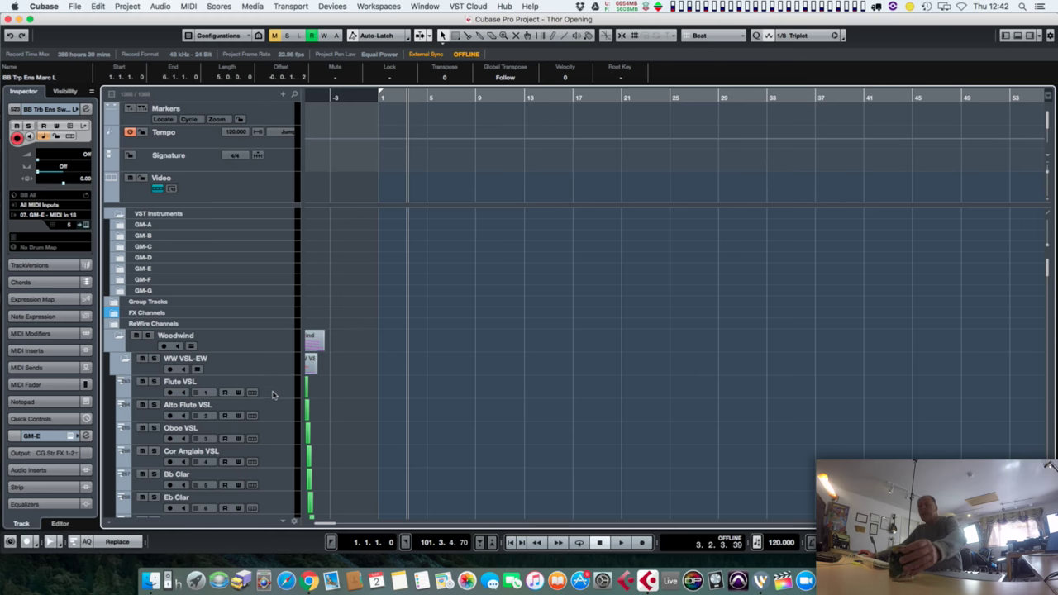
scroll(267, 379, "down", 10)
scroll(273, 394, "down", 5)
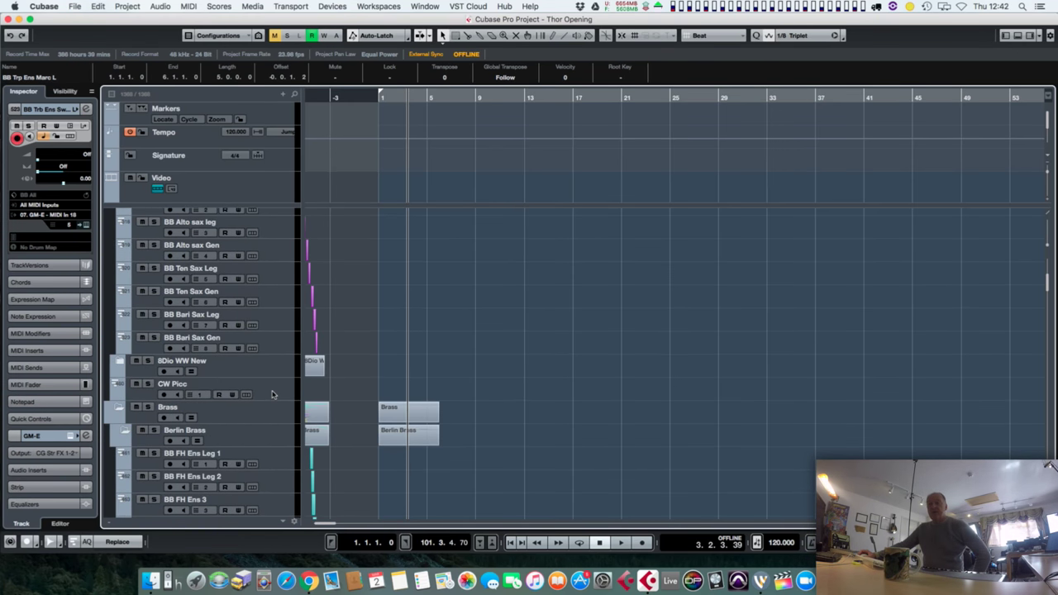
scroll(273, 395, "down", 8)
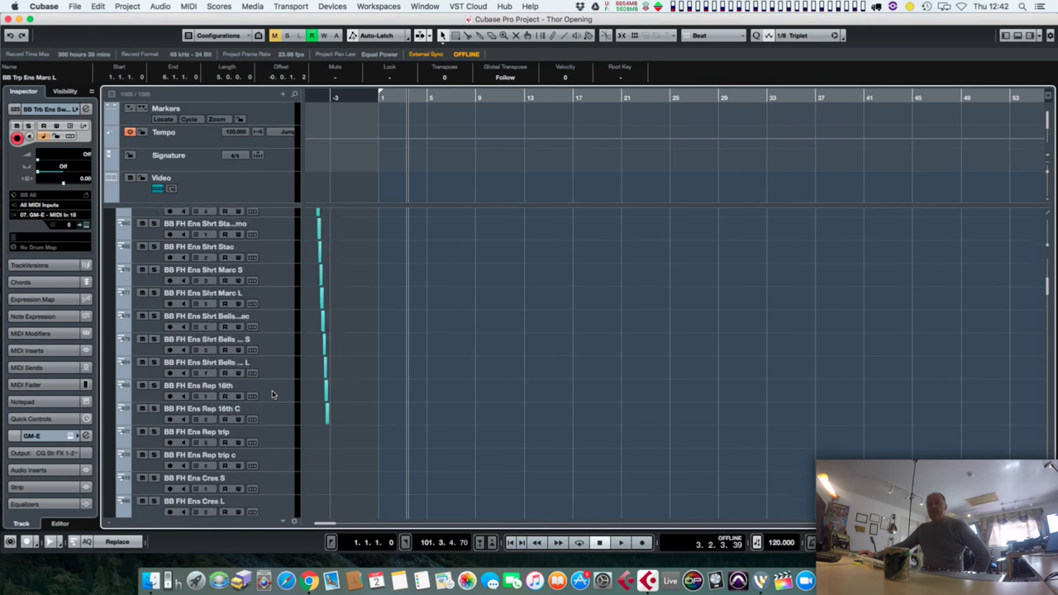
left_click(295, 95)
type("hb")
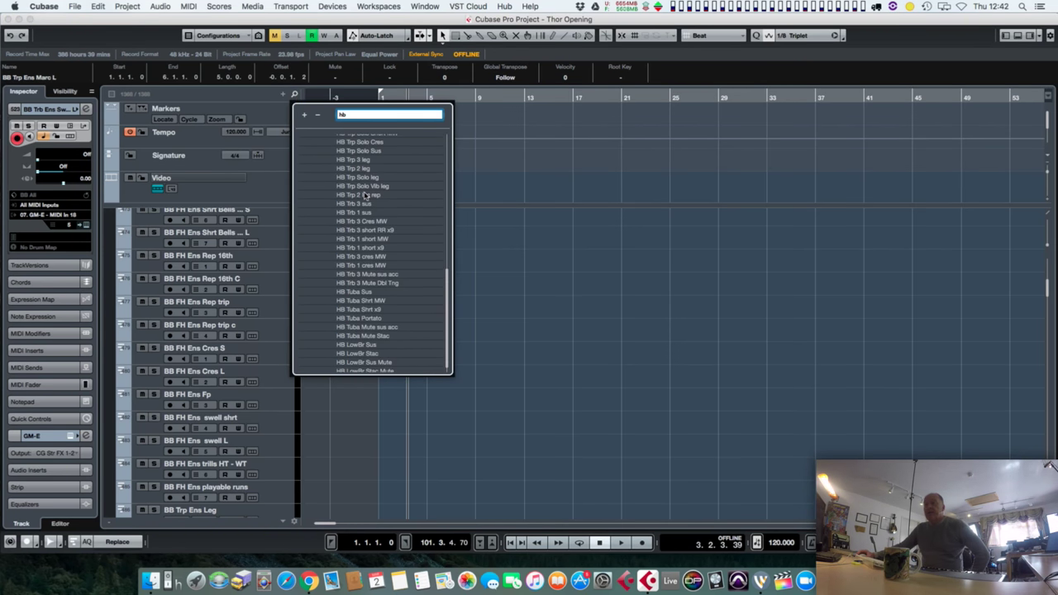
scroll(364, 195, "up", 8)
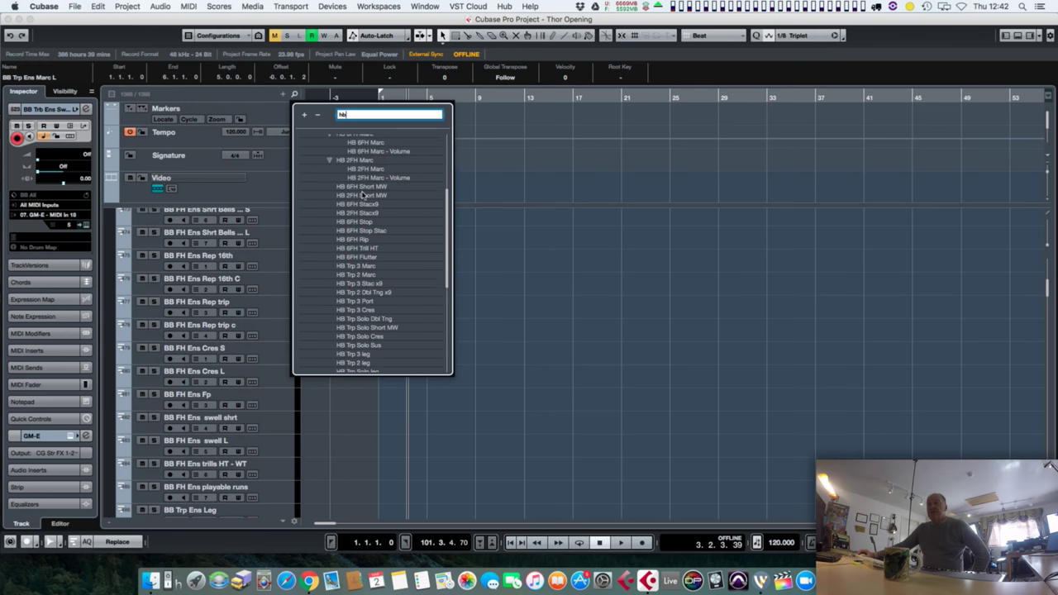
scroll(364, 195, "up", 3)
left_click(382, 178)
key("Return")
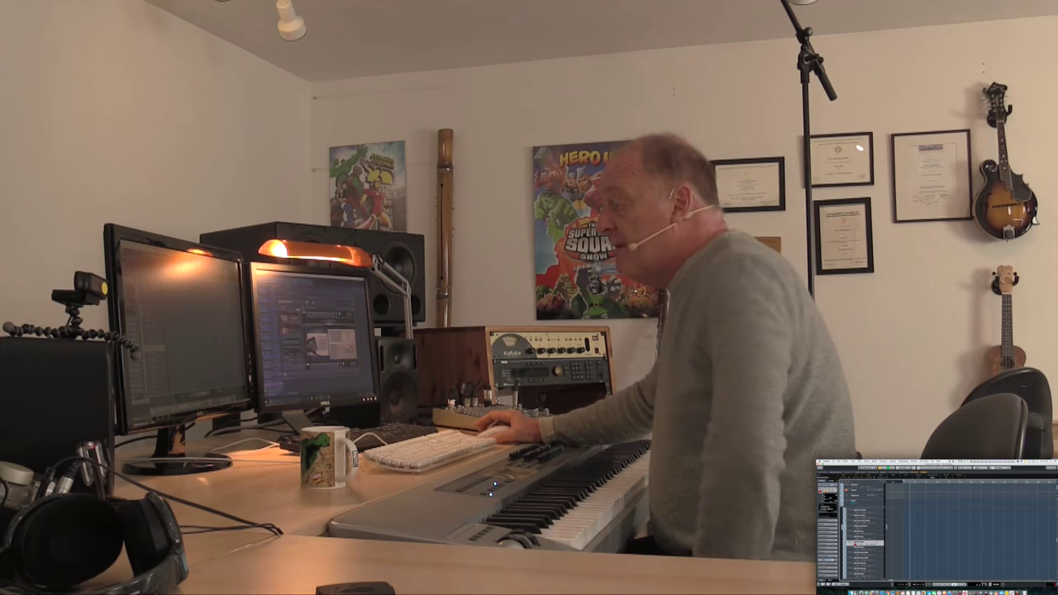